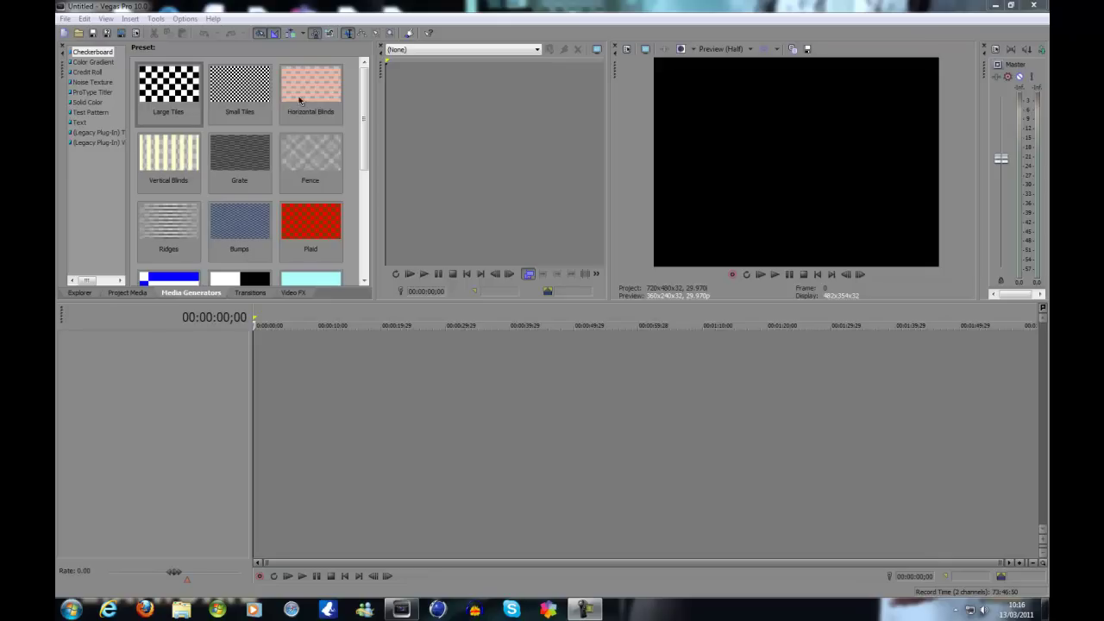
Step: In Preferences > Display, keep the timeline at the bottom and turn off 'Use Vegas color scheme'
left_click(185, 19)
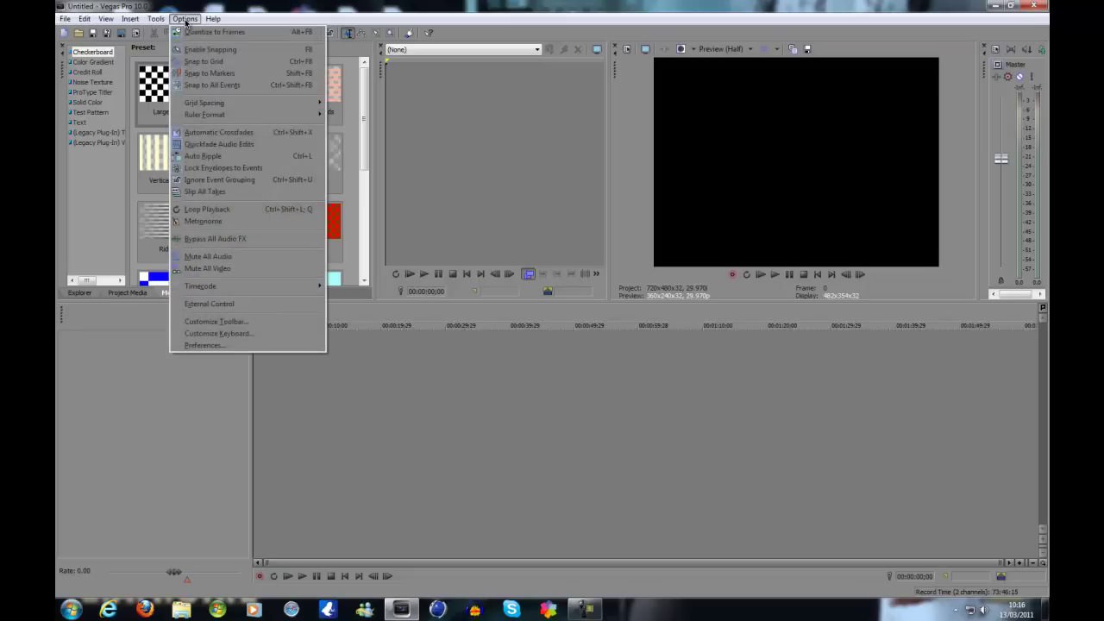
left_click(184, 350)
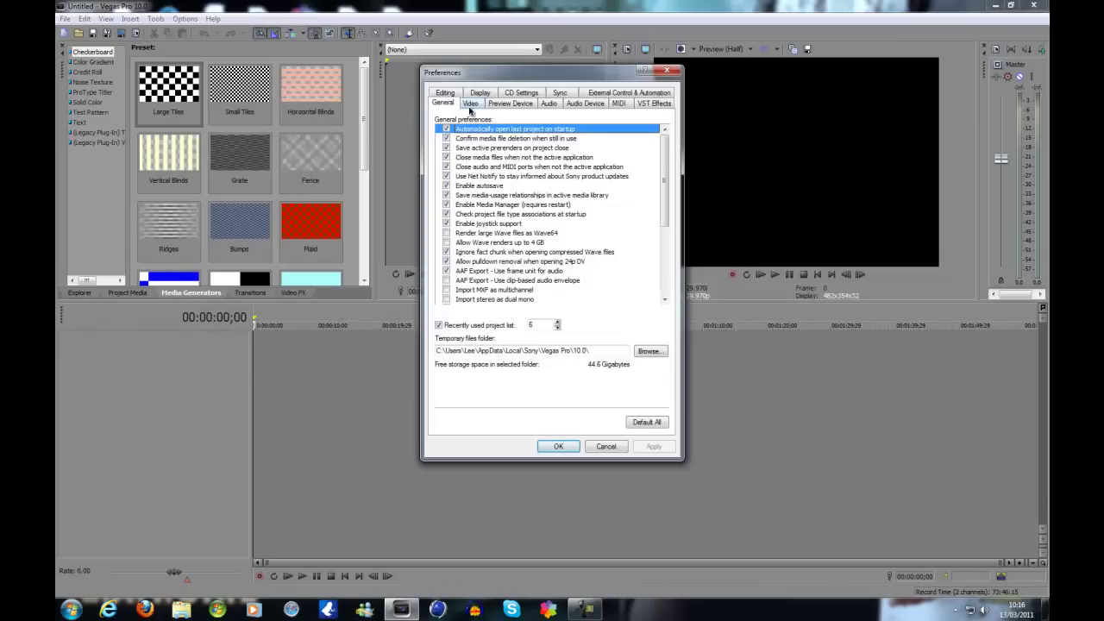
left_click(477, 95)
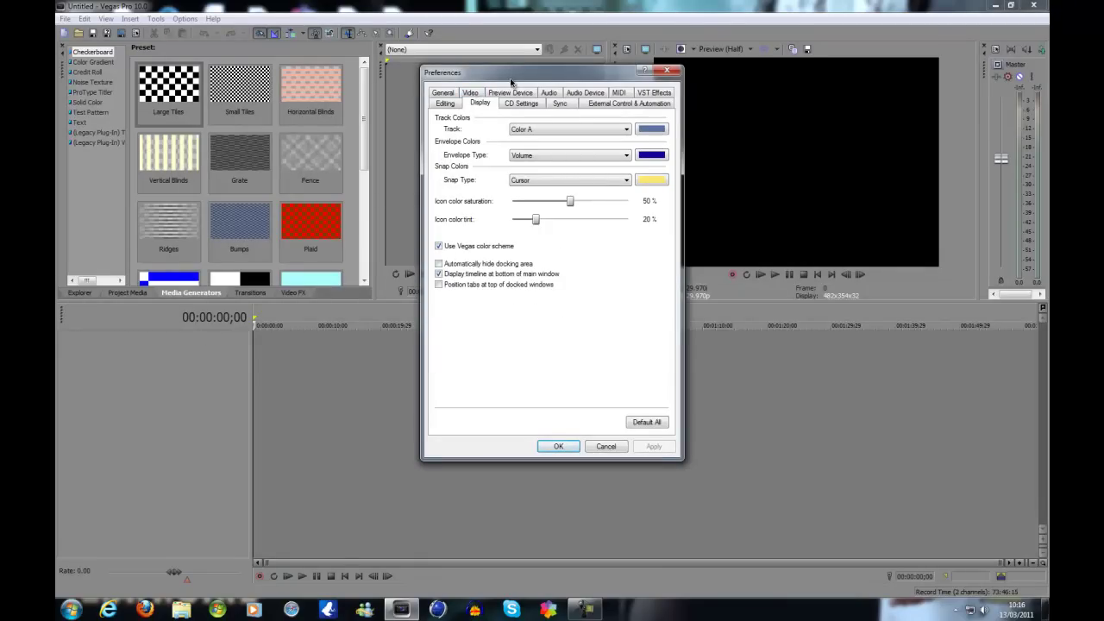
left_click_drag(513, 80, 821, 93)
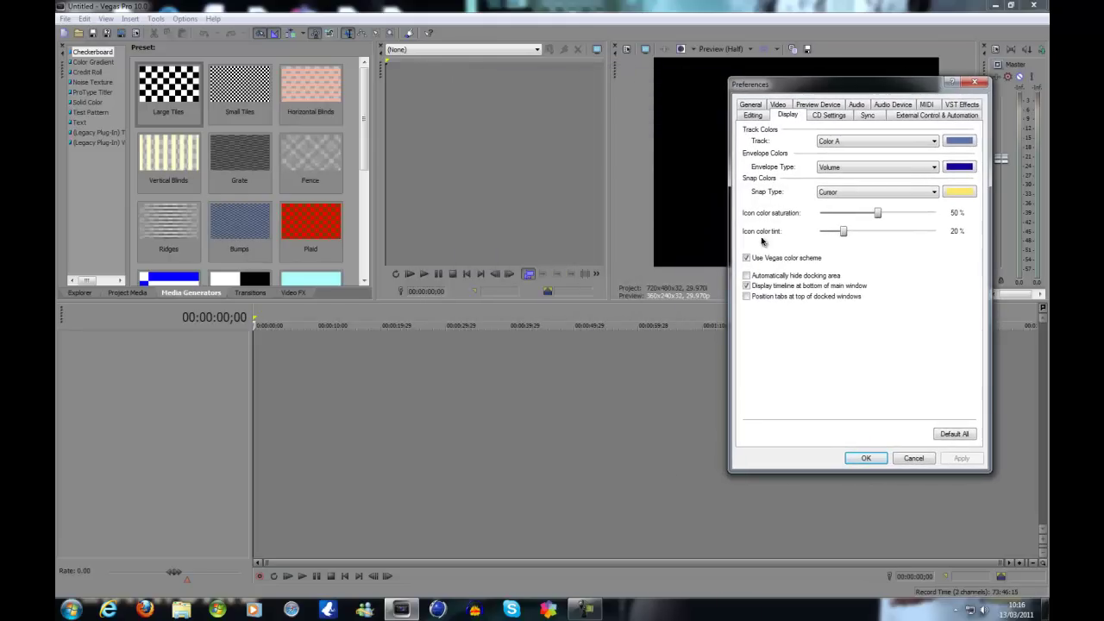
left_click(754, 288)
left_click(946, 463)
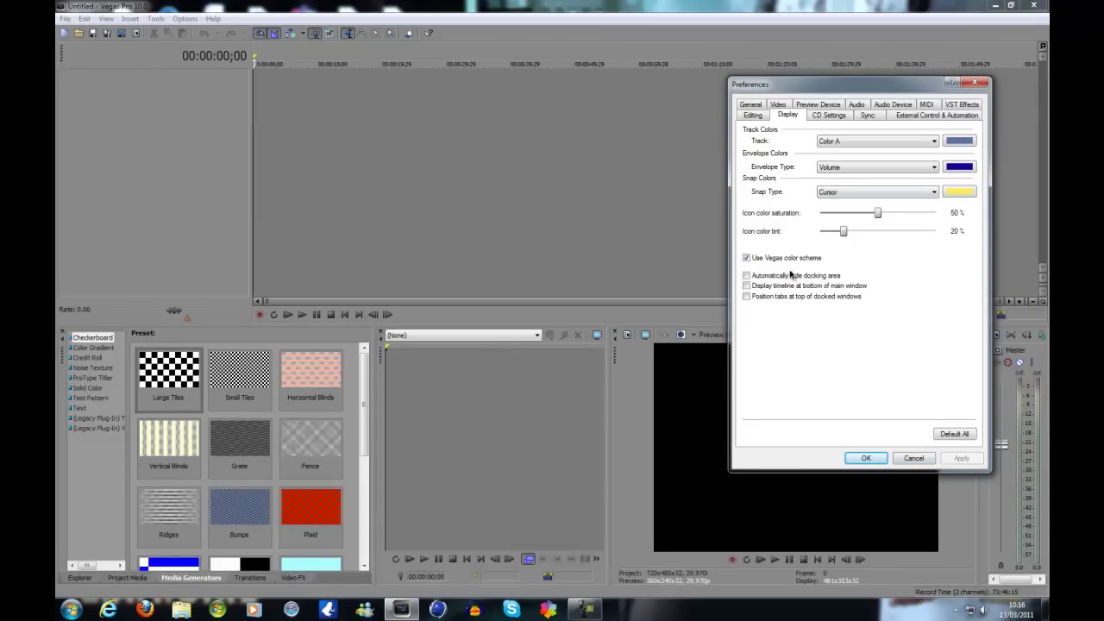
left_click(962, 461)
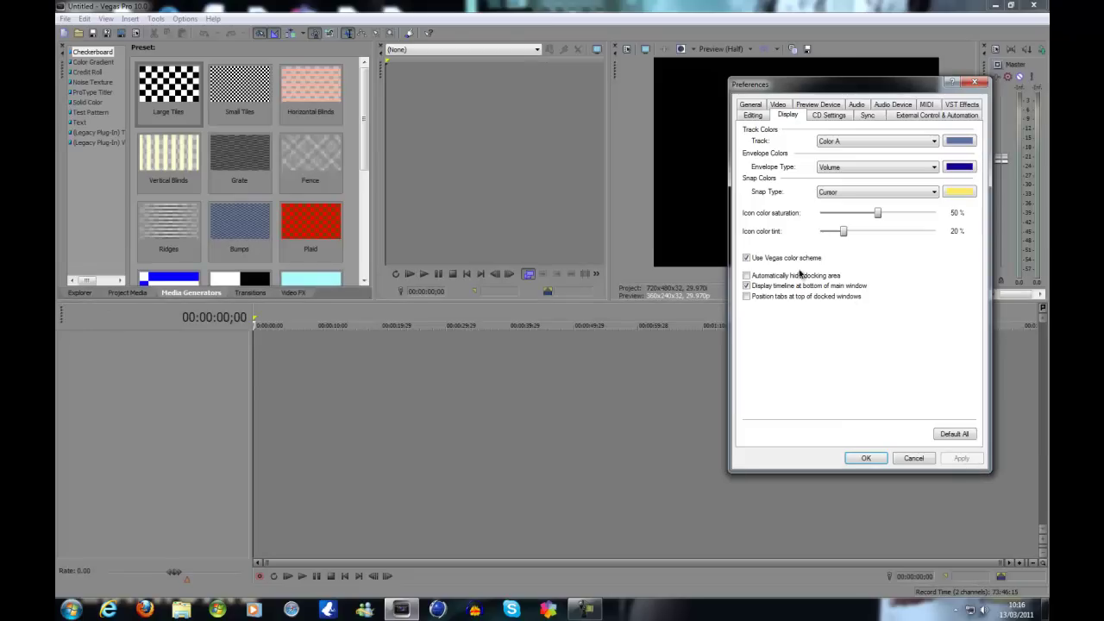
left_click(774, 263)
left_click_drag(798, 86, 496, 74)
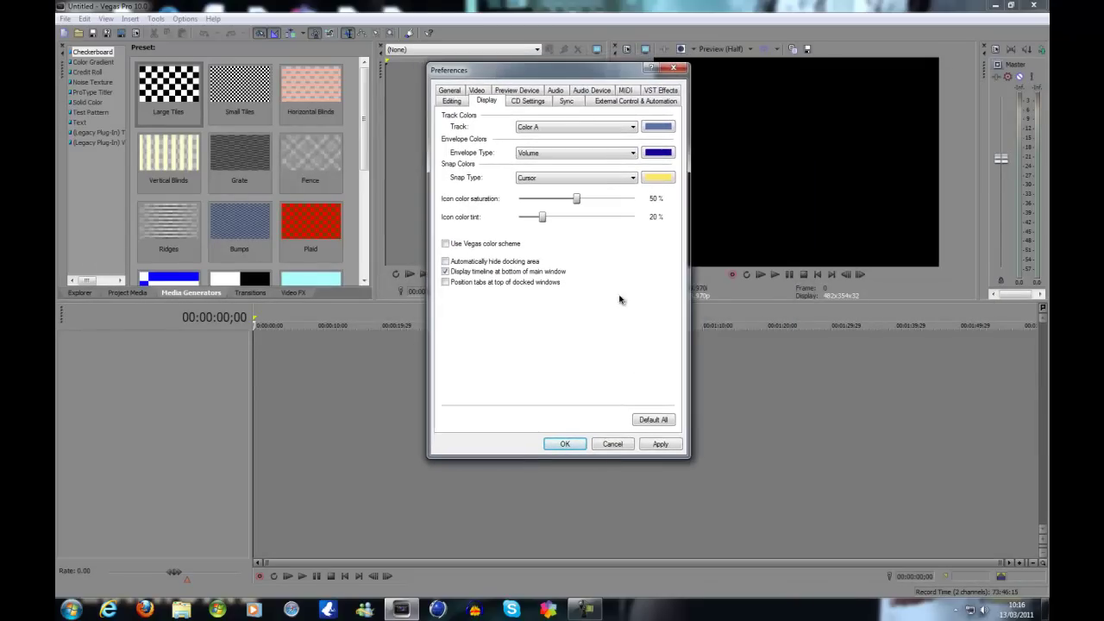
left_click(660, 445)
left_click(562, 444)
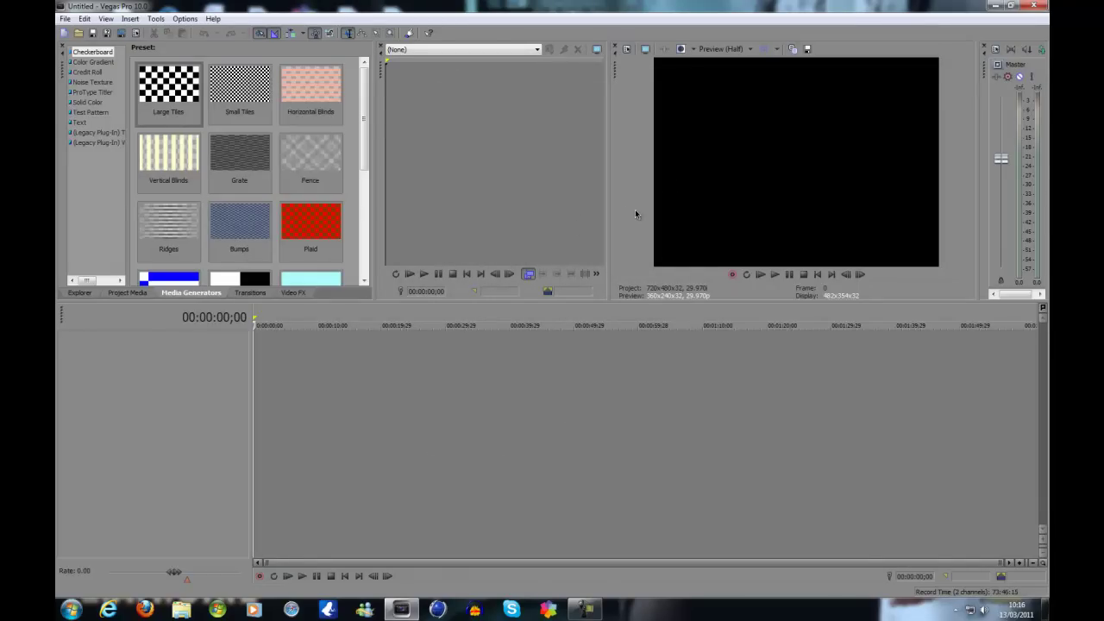
Step: Close Vegas Pro and relaunch it from the taskbar icon
left_click(1033, 5)
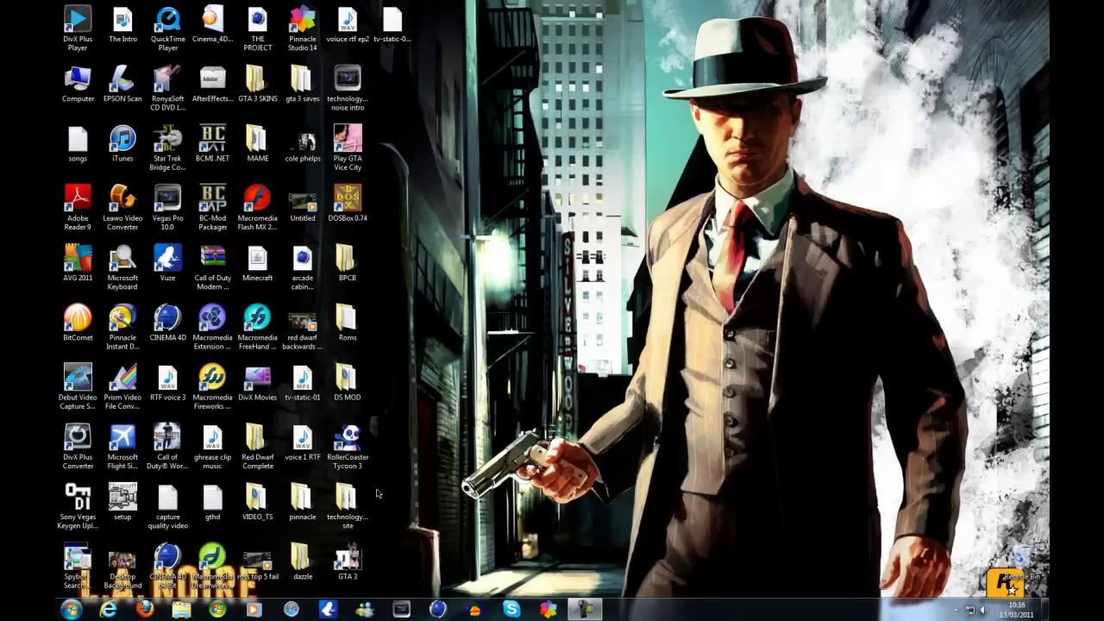
left_click(401, 609)
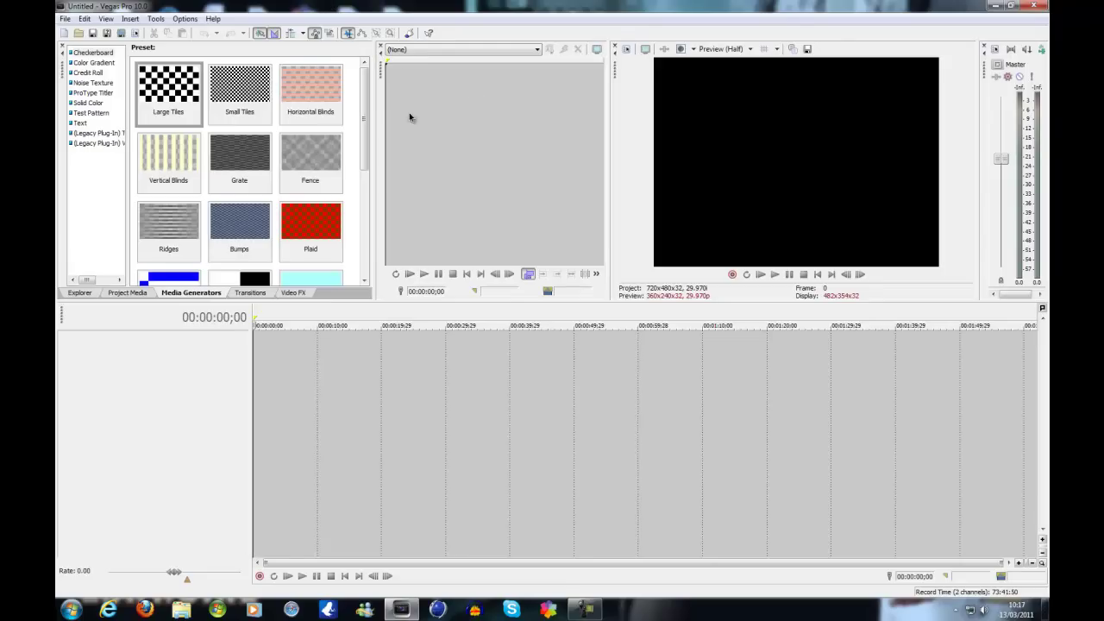
Step: Close the Master Bus, Trimmer and Explorer panels, leaving the Video FX list showing
left_click(984, 49)
left_click(380, 46)
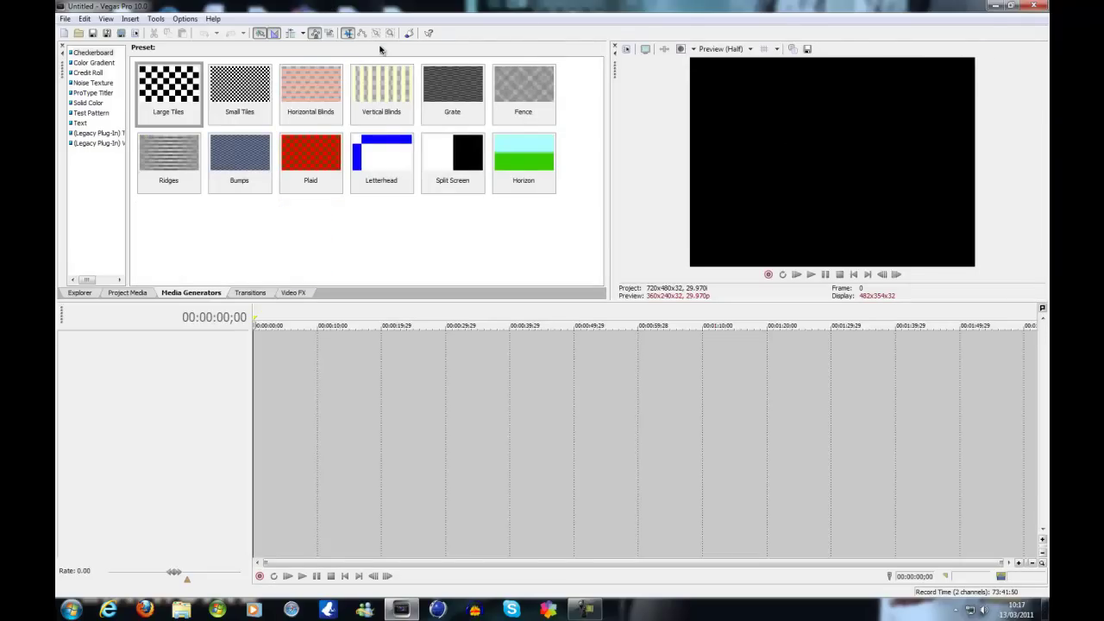
left_click(79, 293)
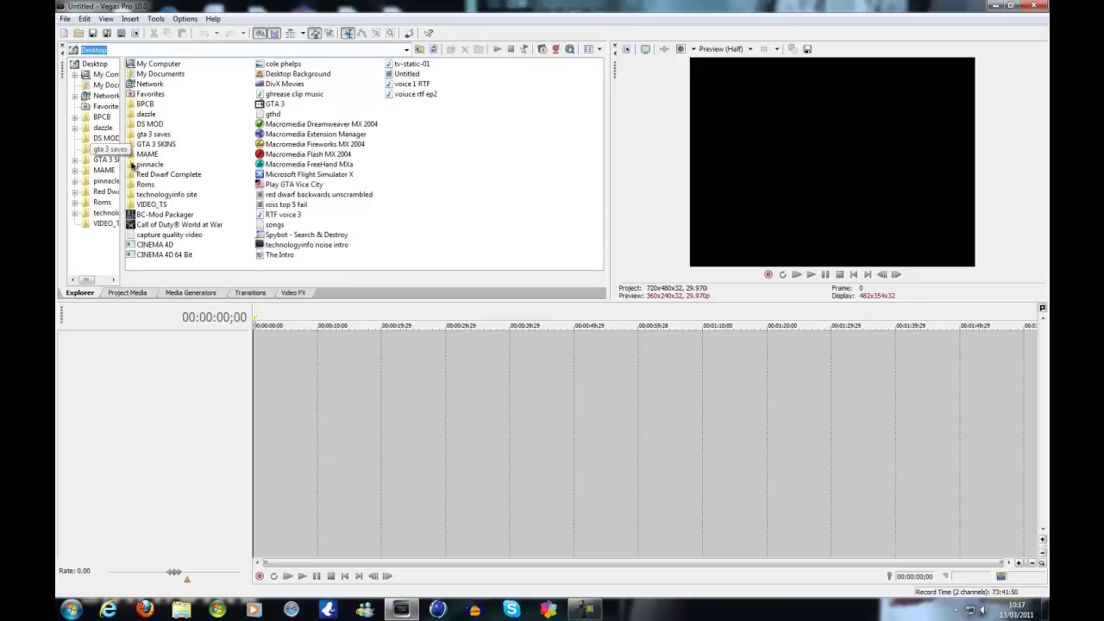
left_click(61, 44)
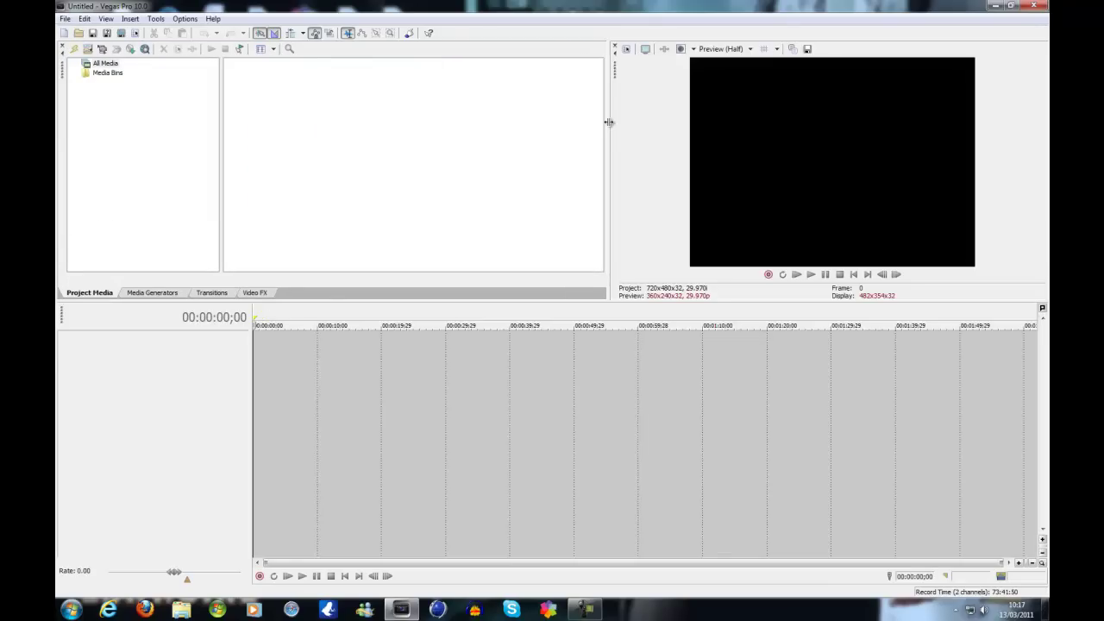
left_click(254, 293)
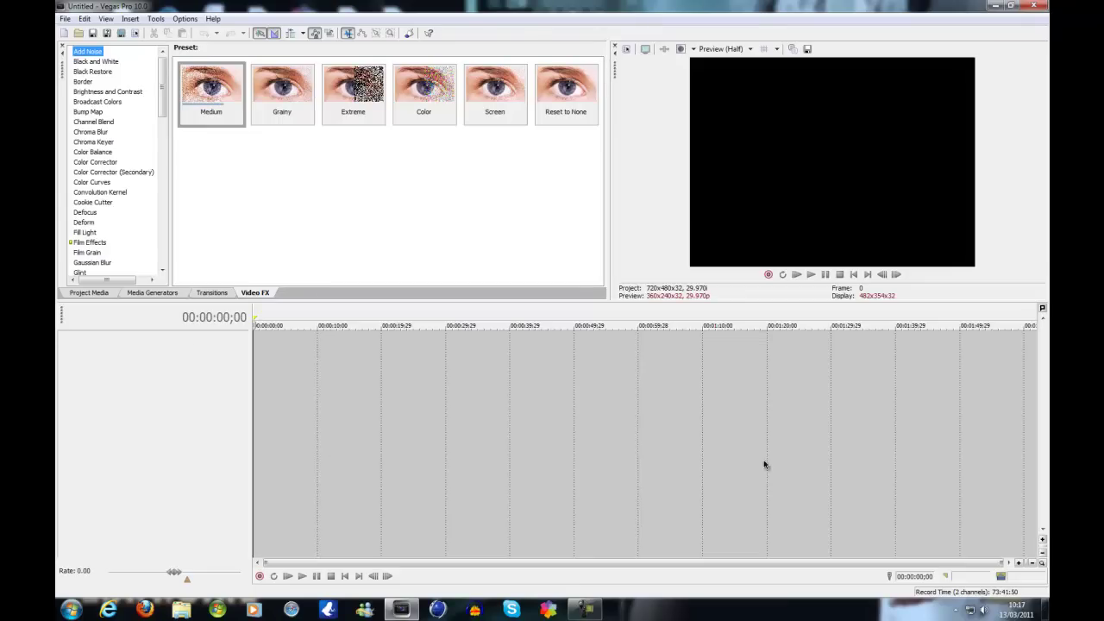
scroll(170, 372, "down", 4)
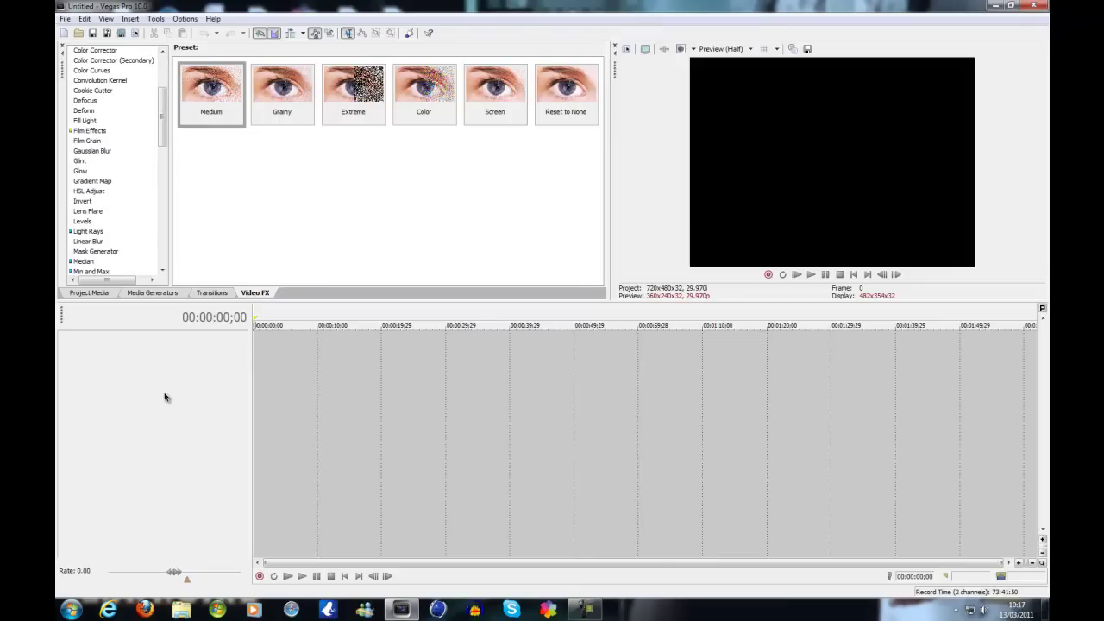
right_click(161, 401)
left_click(137, 385)
scroll(131, 164, "up", 4)
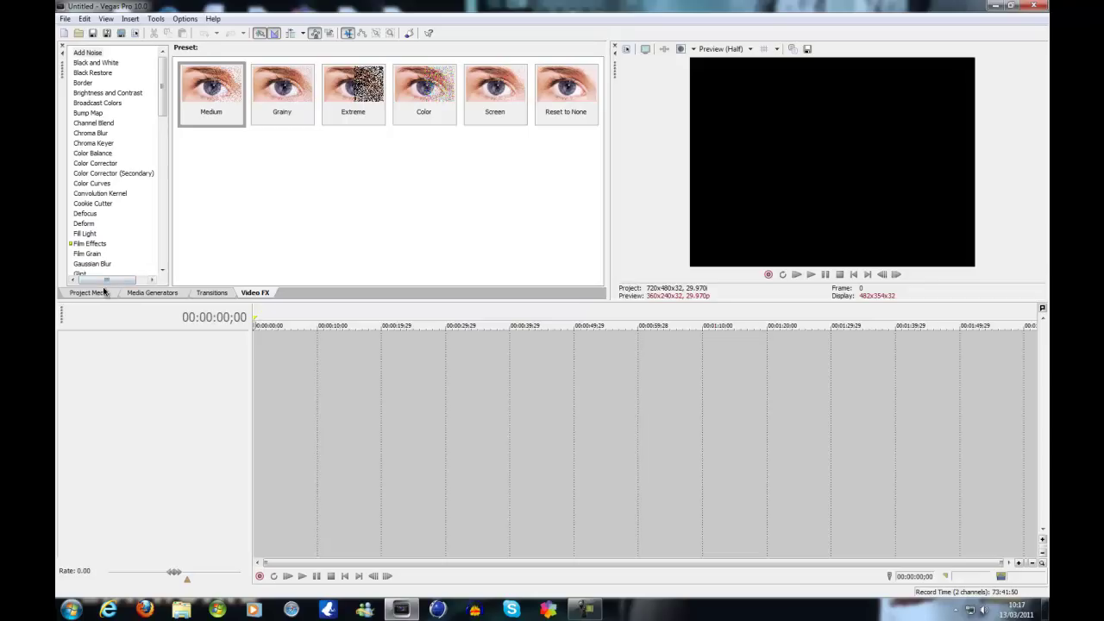
left_click(212, 293)
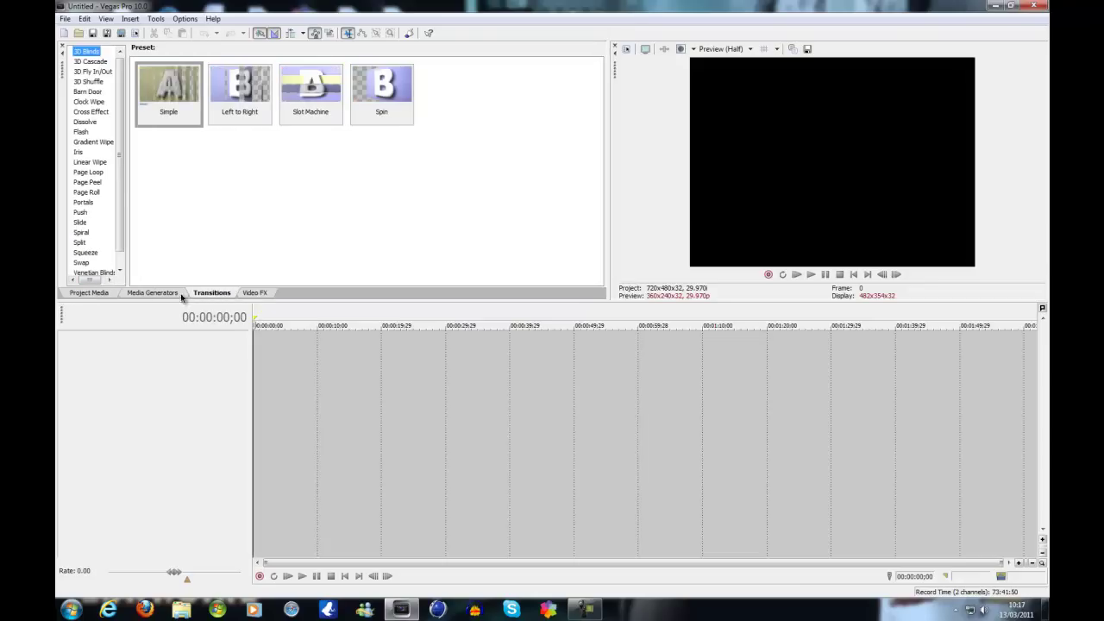
left_click(90, 293)
left_click(151, 292)
left_click(204, 294)
left_click(248, 293)
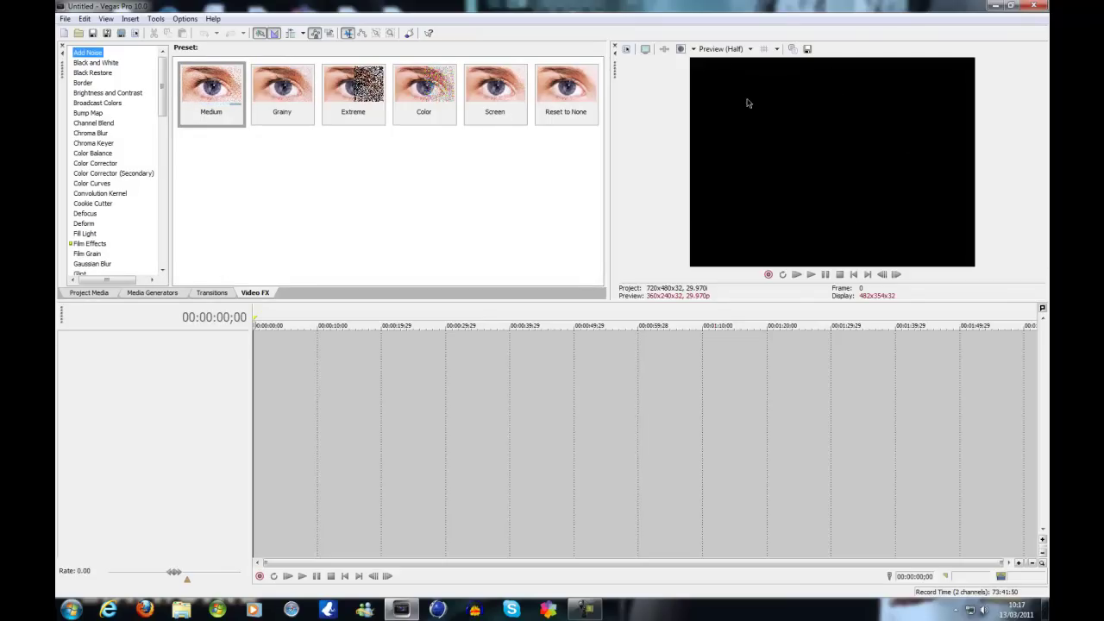
left_click(627, 49)
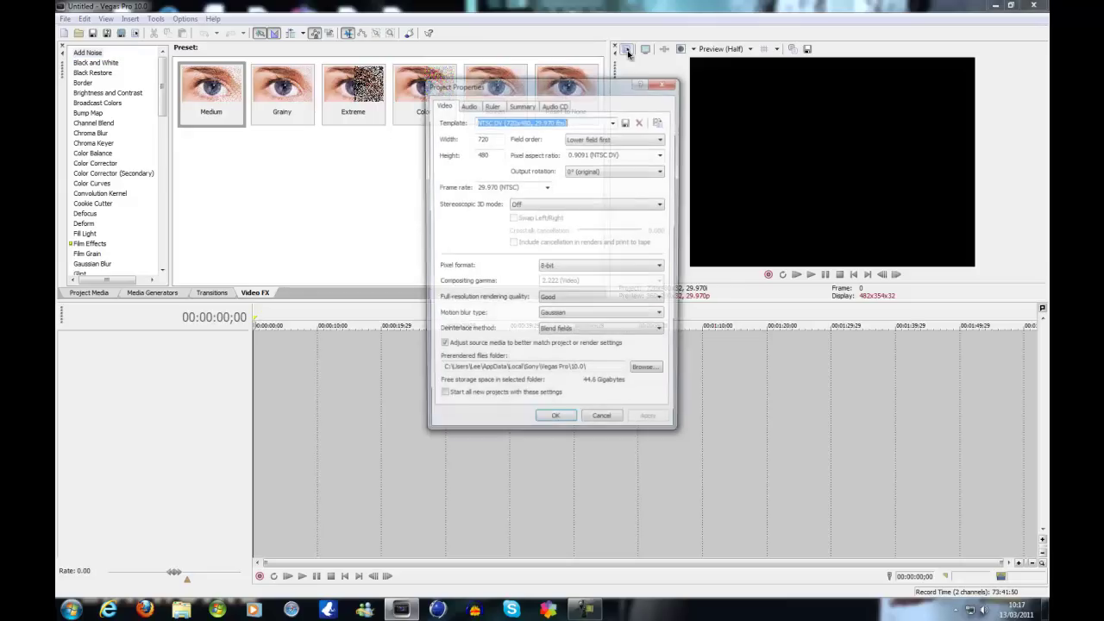
left_click(613, 122)
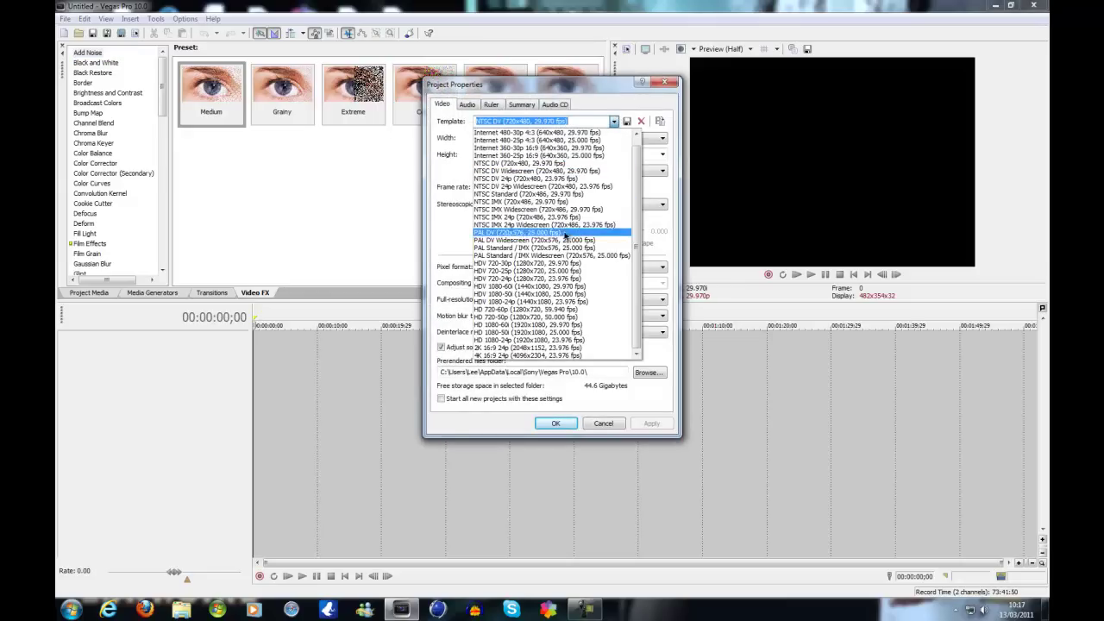
left_click(563, 263)
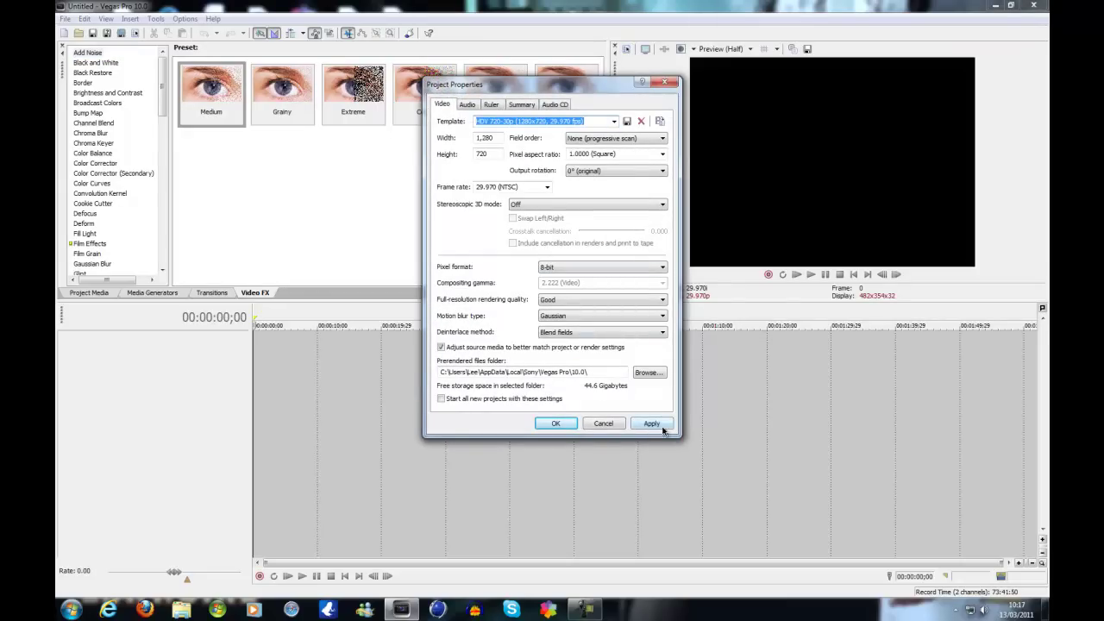
left_click(652, 423)
left_click(562, 426)
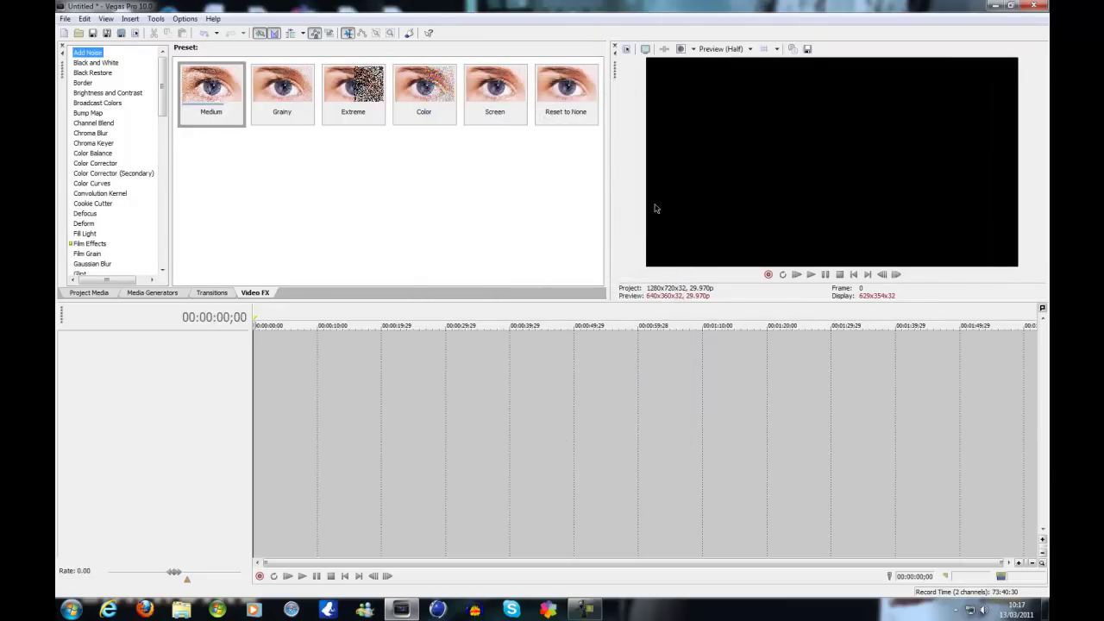
left_click(750, 50)
mouse_move(747, 100)
mouse_move(733, 75)
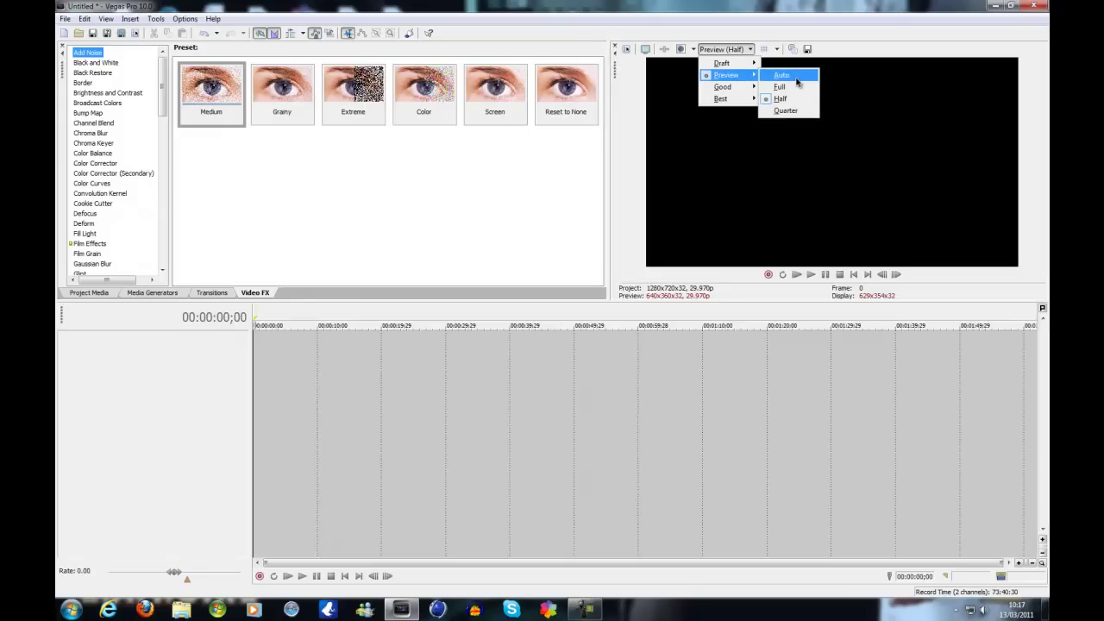
left_click(778, 75)
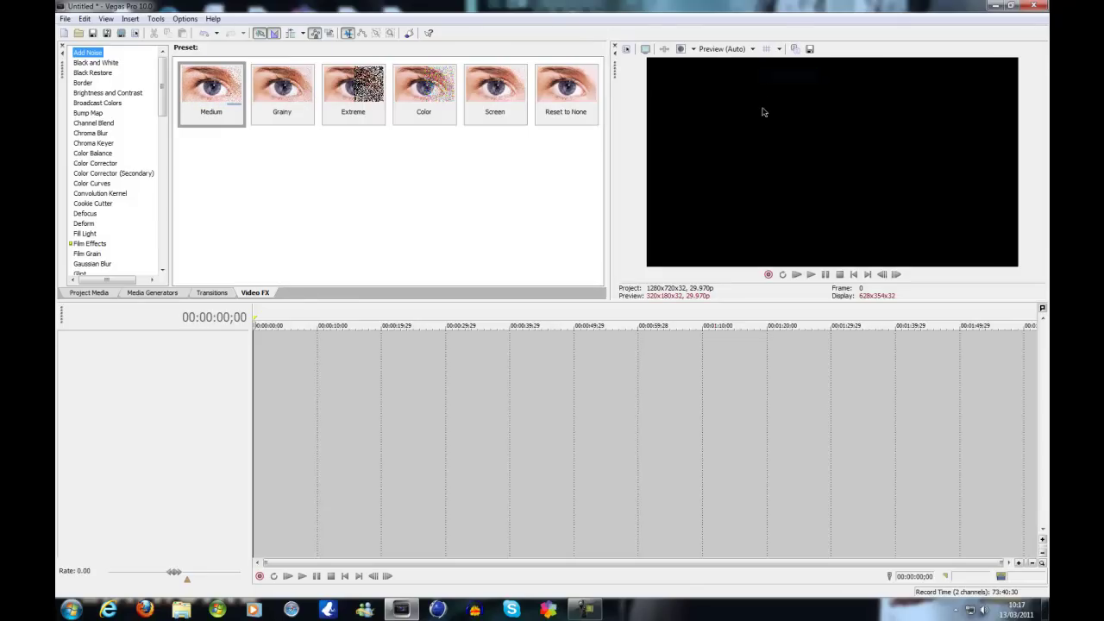
left_click(725, 51)
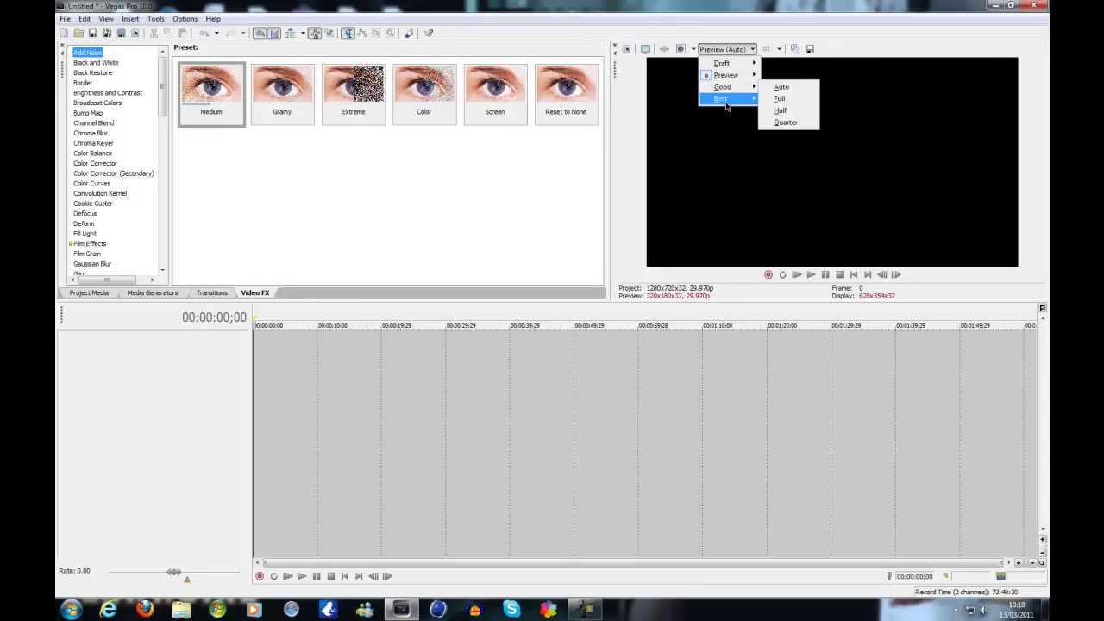
mouse_move(727, 79)
left_click(382, 217)
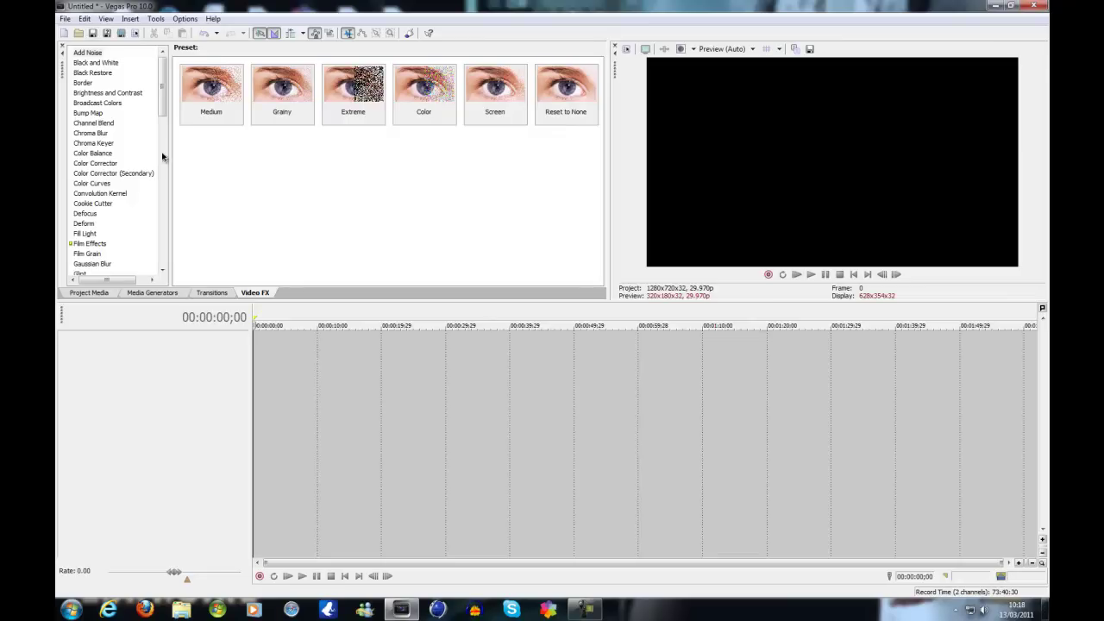
Step: Insert a new video track from the track header's context menu
right_click(215, 357)
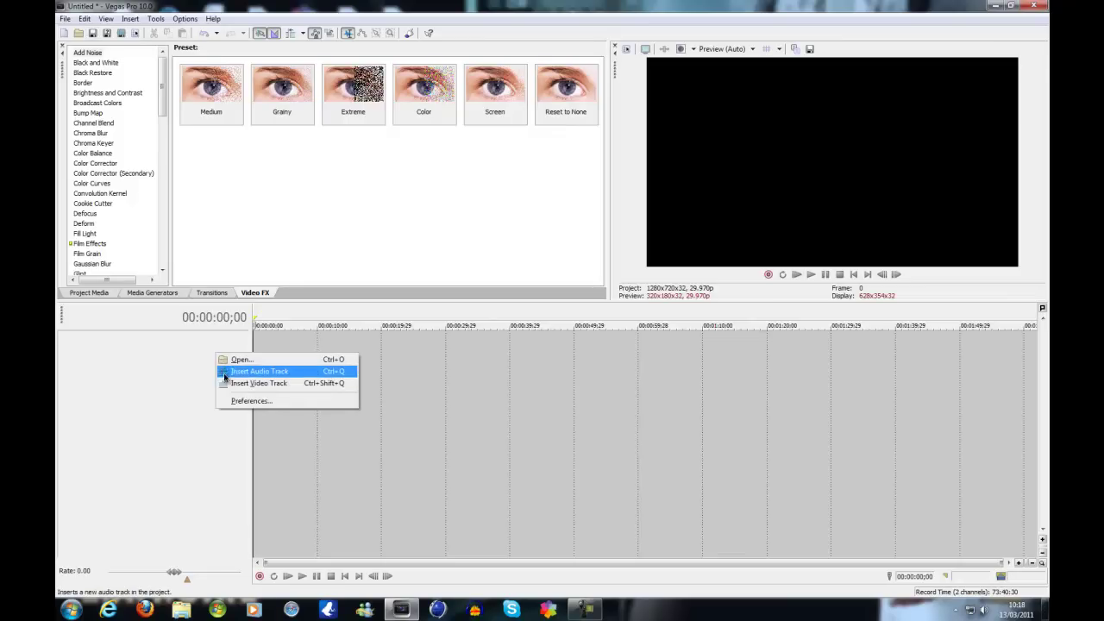
left_click(224, 382)
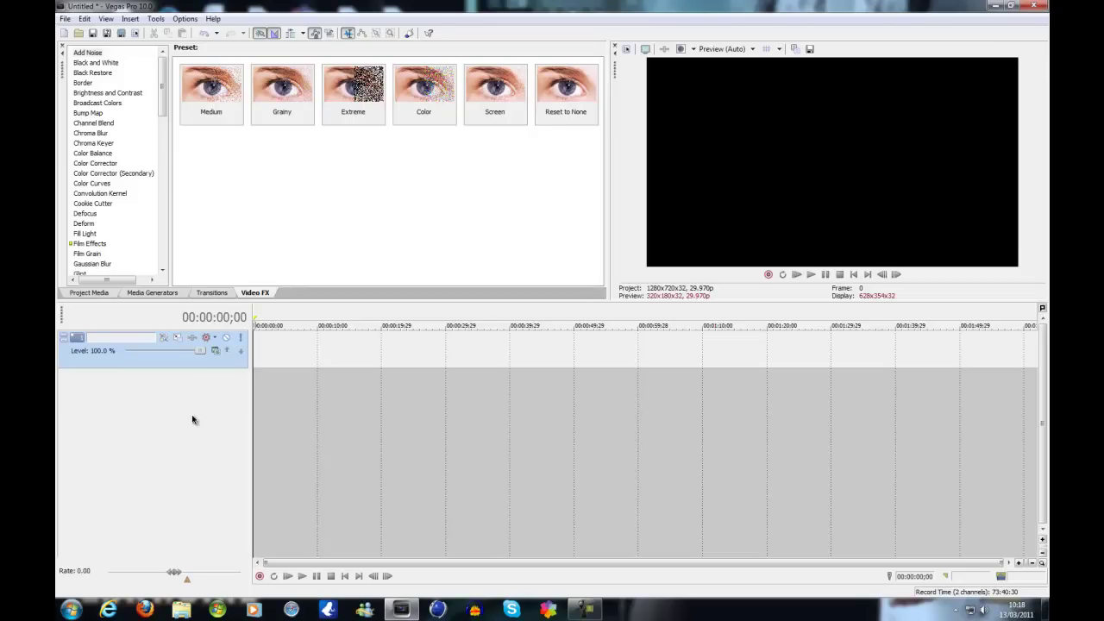
right_click(146, 472)
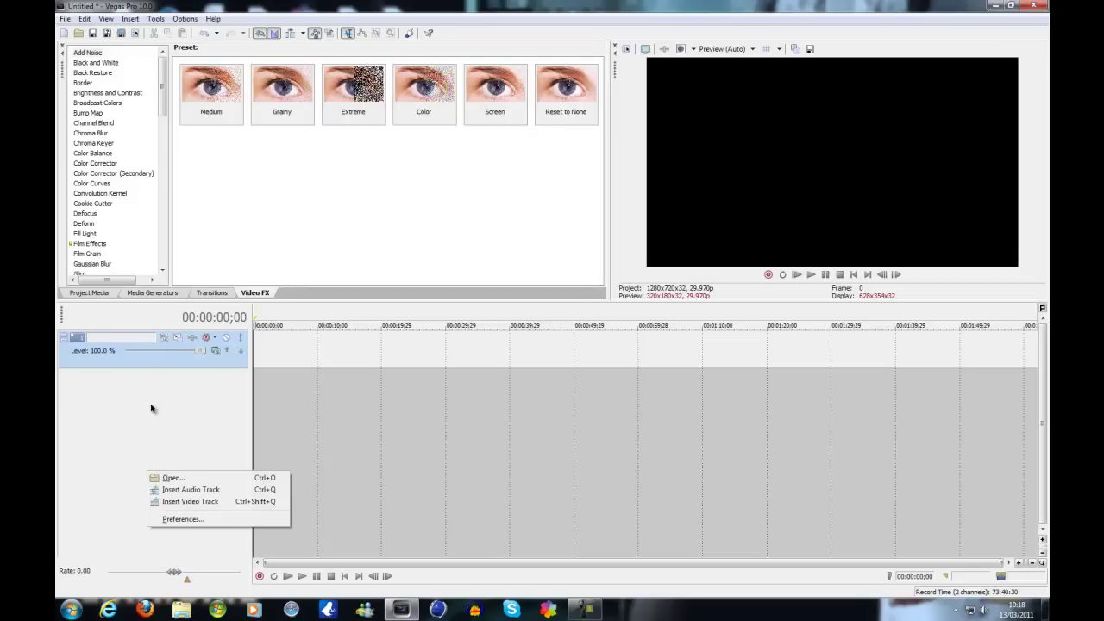
Step: Open Wildlife from Libraries > Videos > Sample Videos onto the timeline and scrub through it
left_click(87, 26)
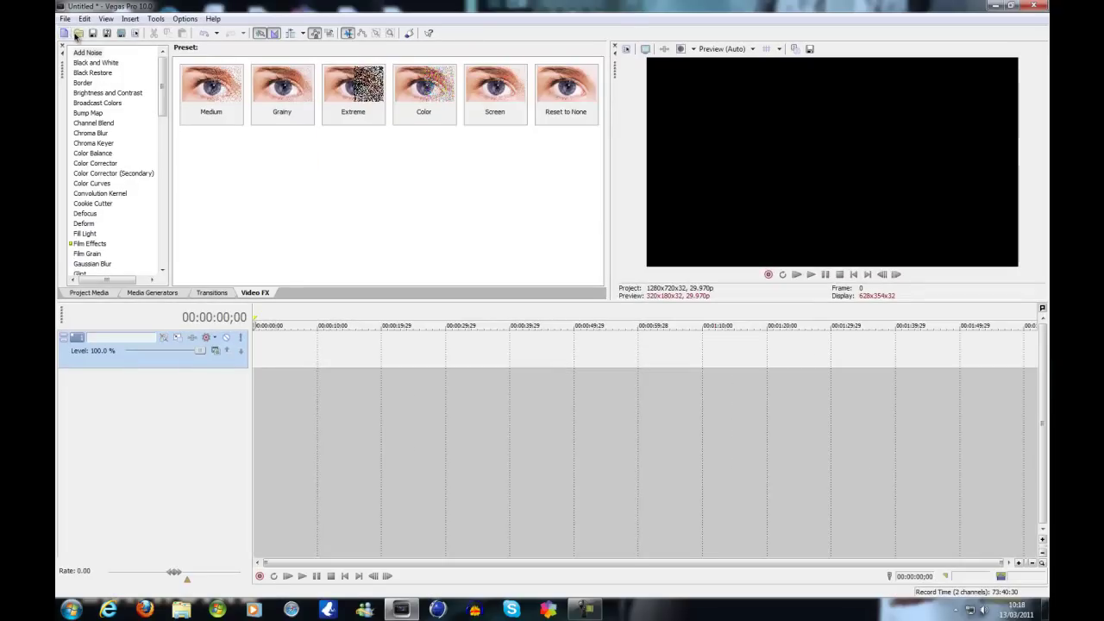
left_click(78, 33)
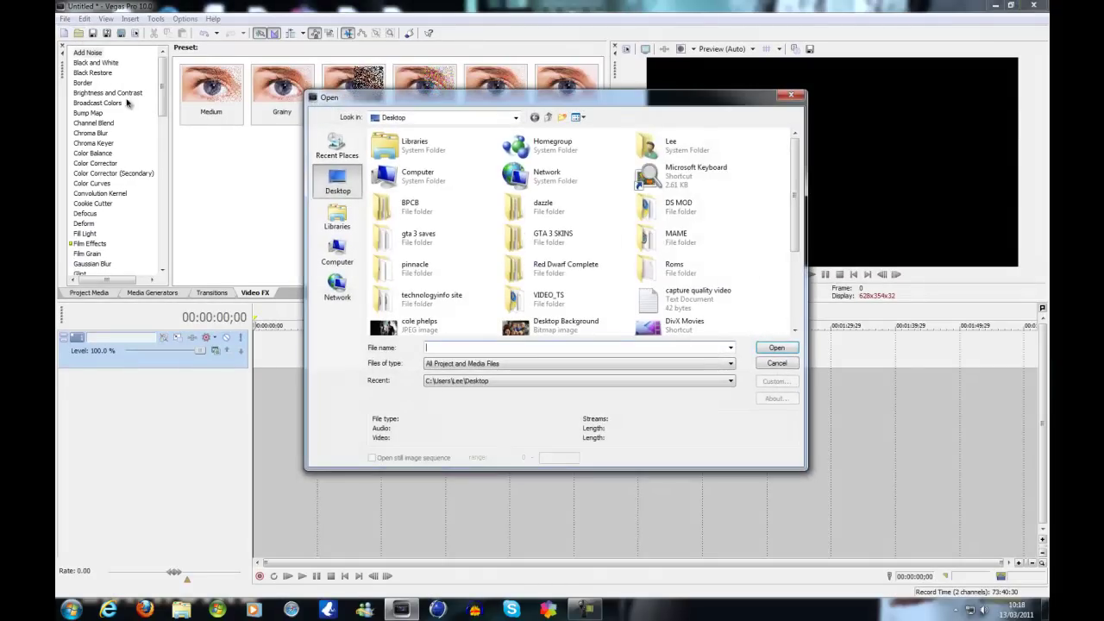
left_click(337, 217)
double_click(397, 176)
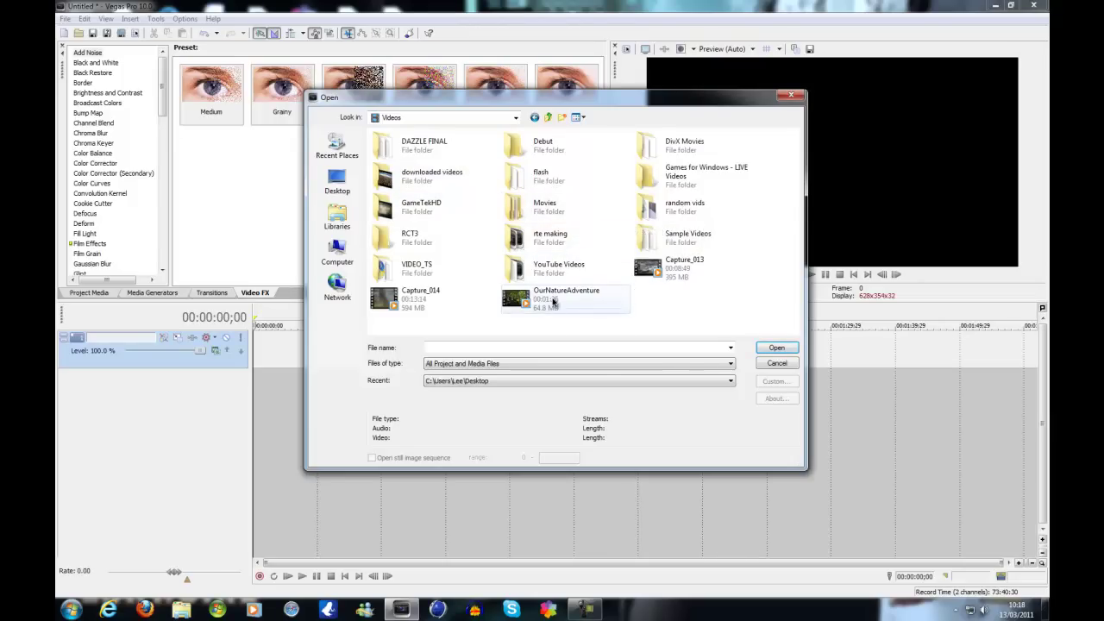
double_click(681, 248)
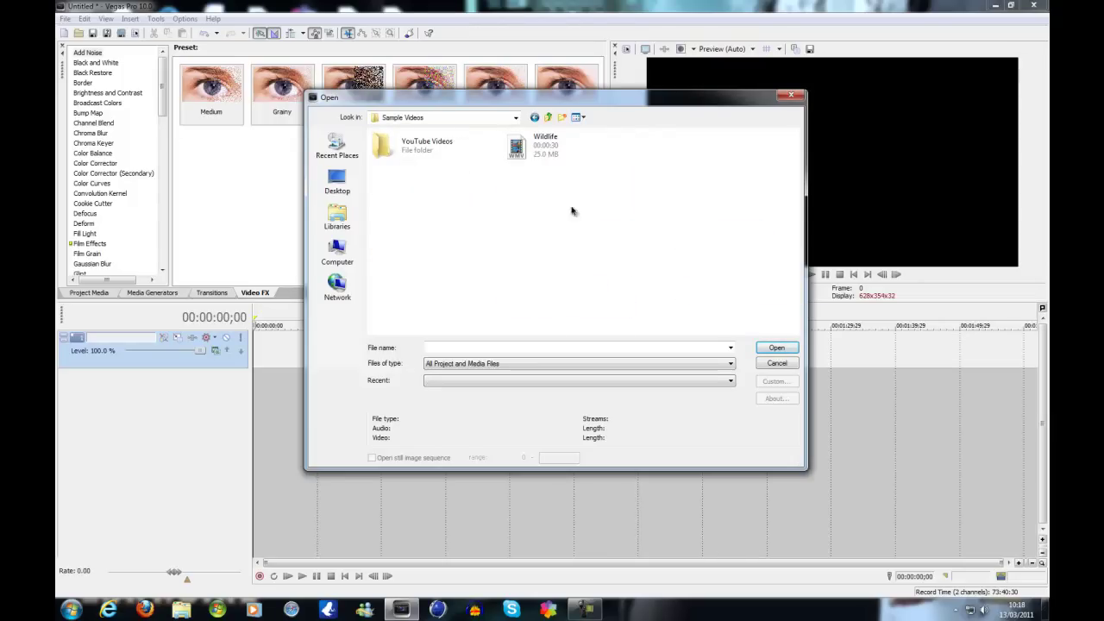
double_click(540, 144)
left_click_drag(445, 369, 286, 369)
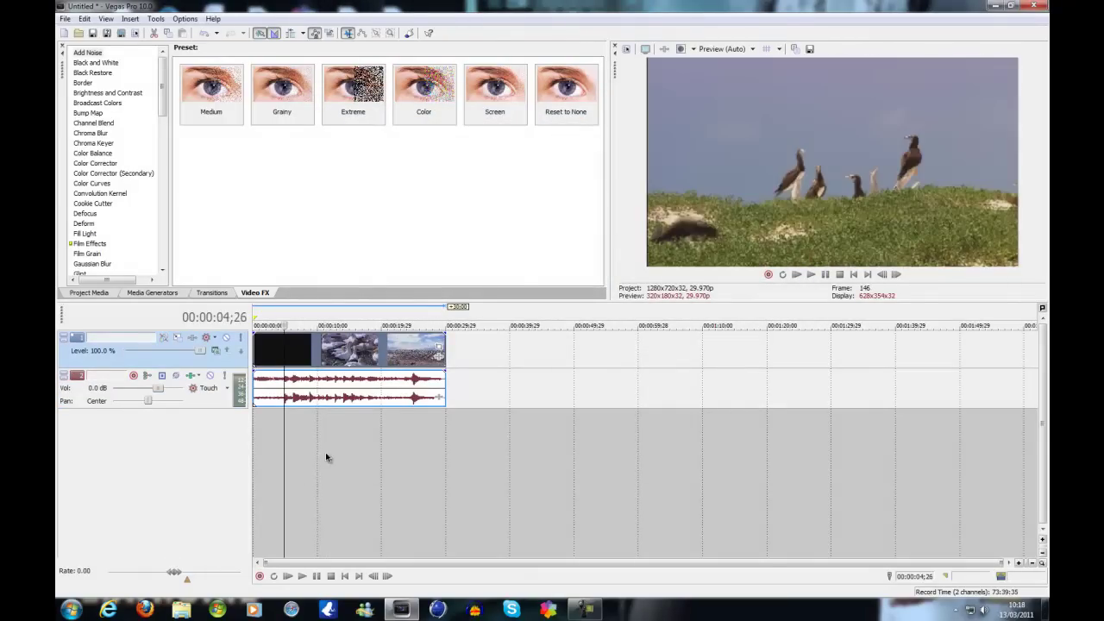
left_click_drag(285, 472, 235, 462)
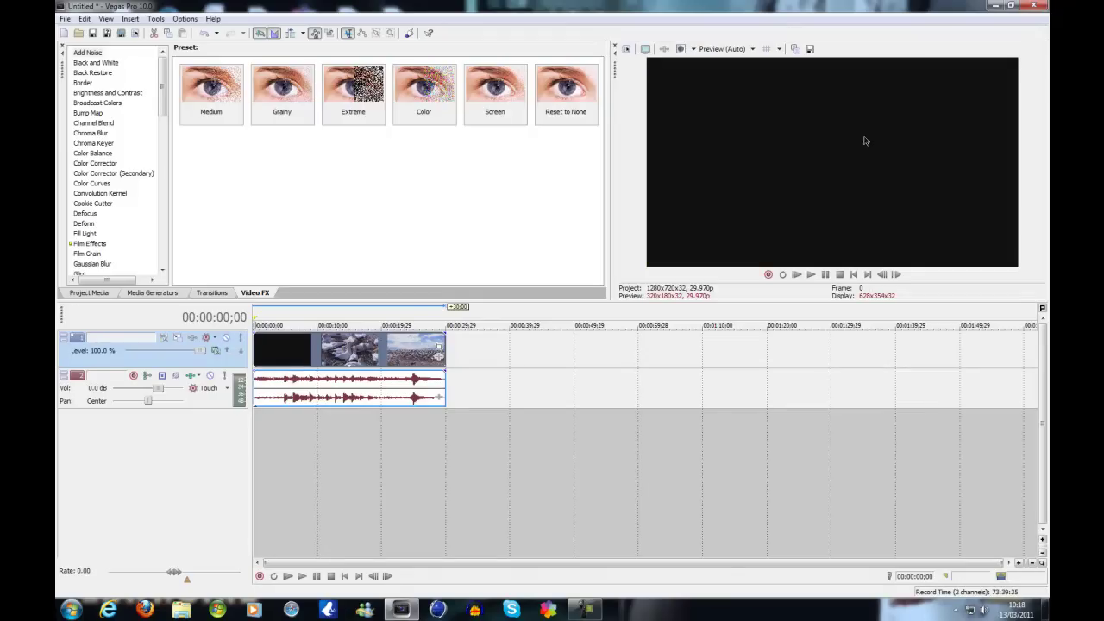
left_click(315, 362)
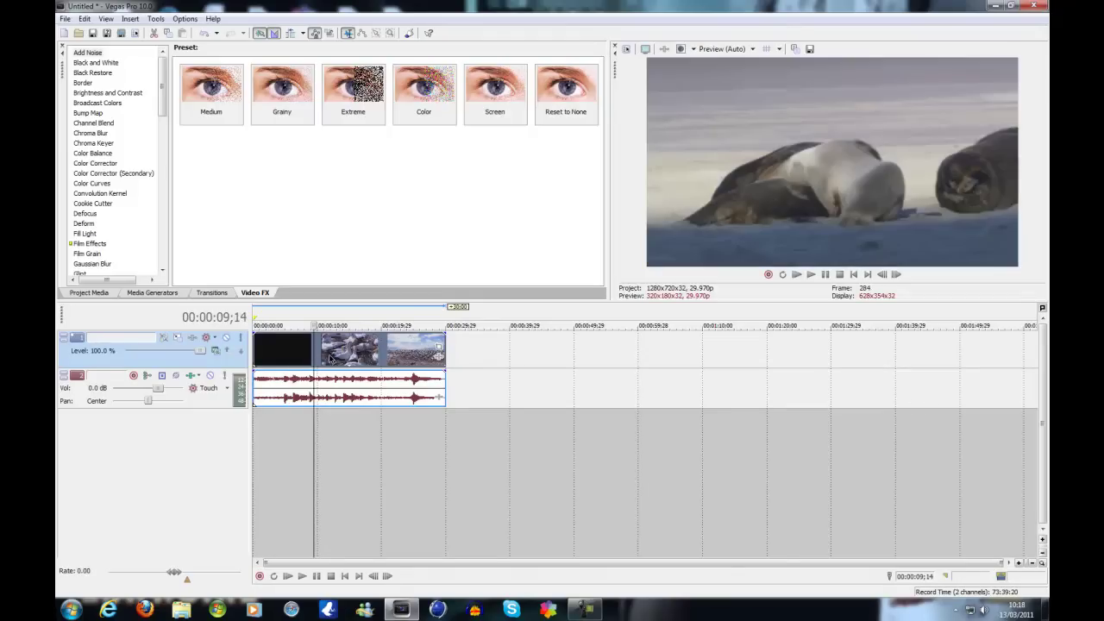
Step: Toggle Maintain aspect ratio in the Wildlife event's Properties and confirm with OK
right_click(364, 355)
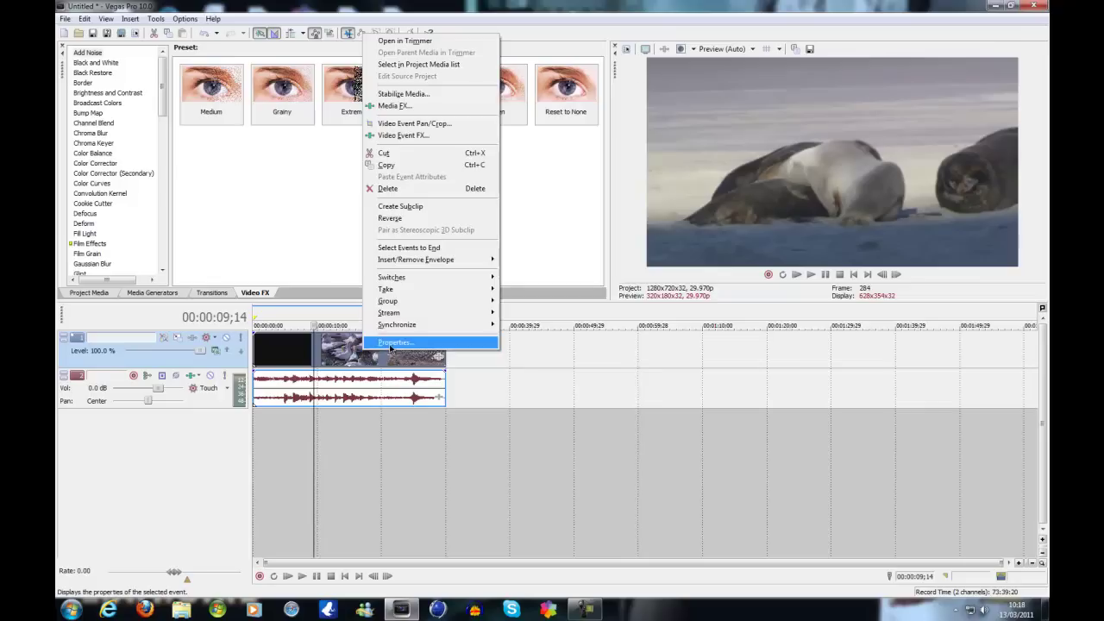
left_click(395, 342)
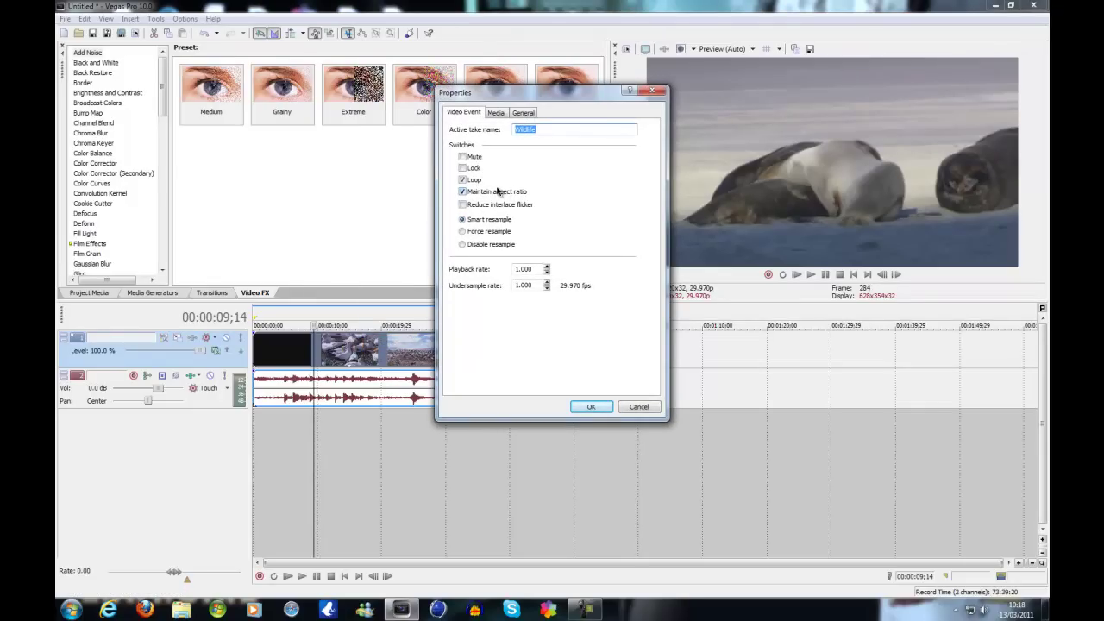
left_click(464, 191)
left_click(592, 407)
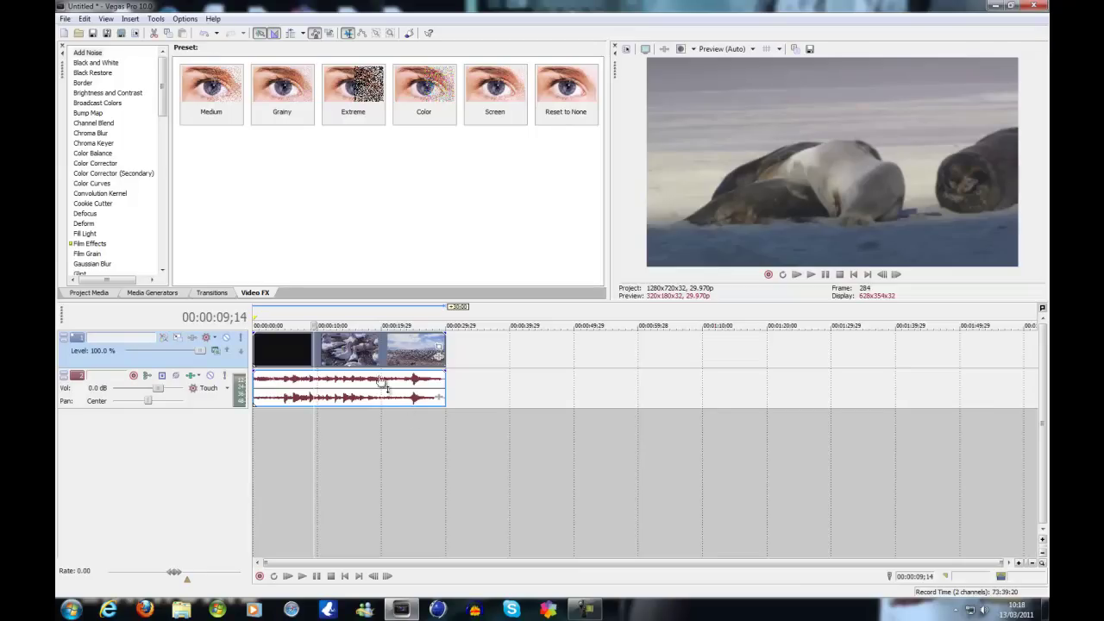
Step: Trim both ends of the Wildlife clip, cutting the black lead-in, and slide it to 00:00:00;00
left_click(323, 360)
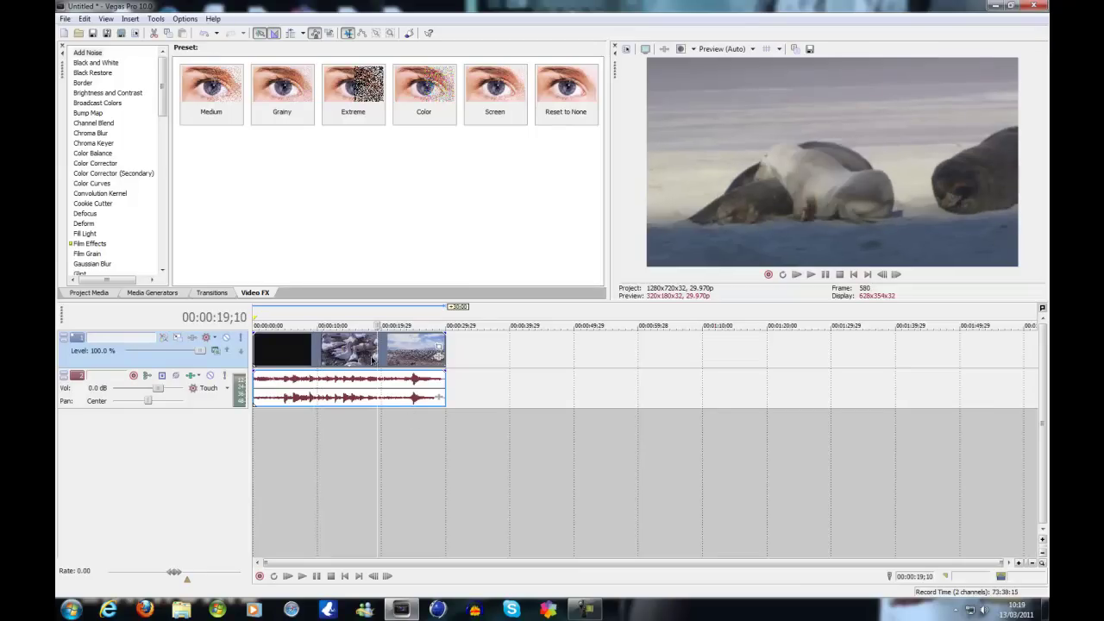
left_click(336, 359)
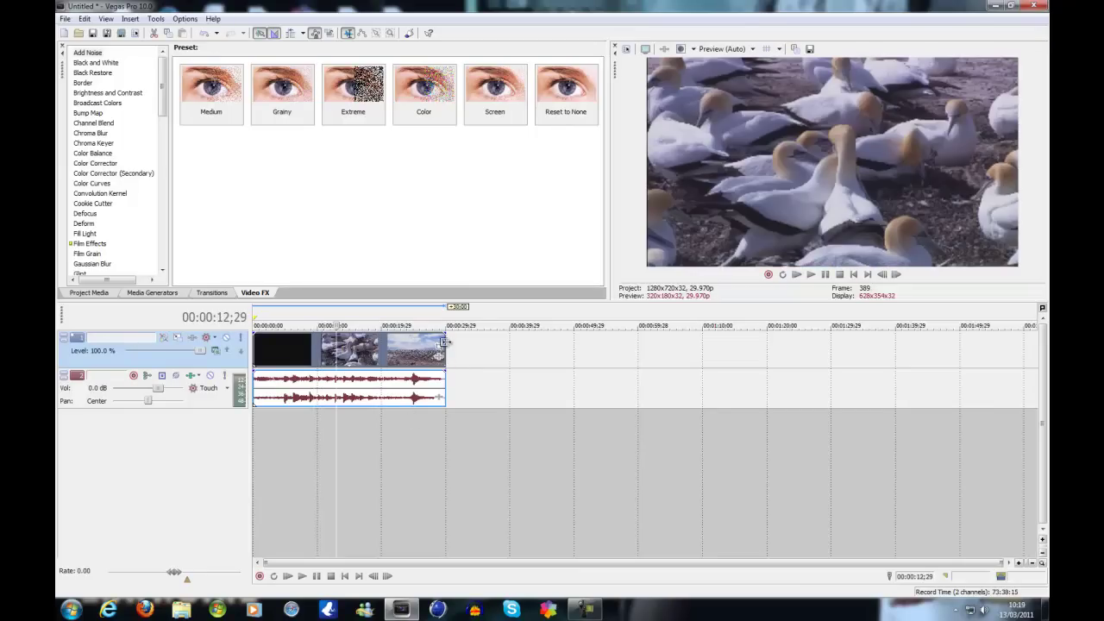
left_click_drag(444, 357, 392, 339)
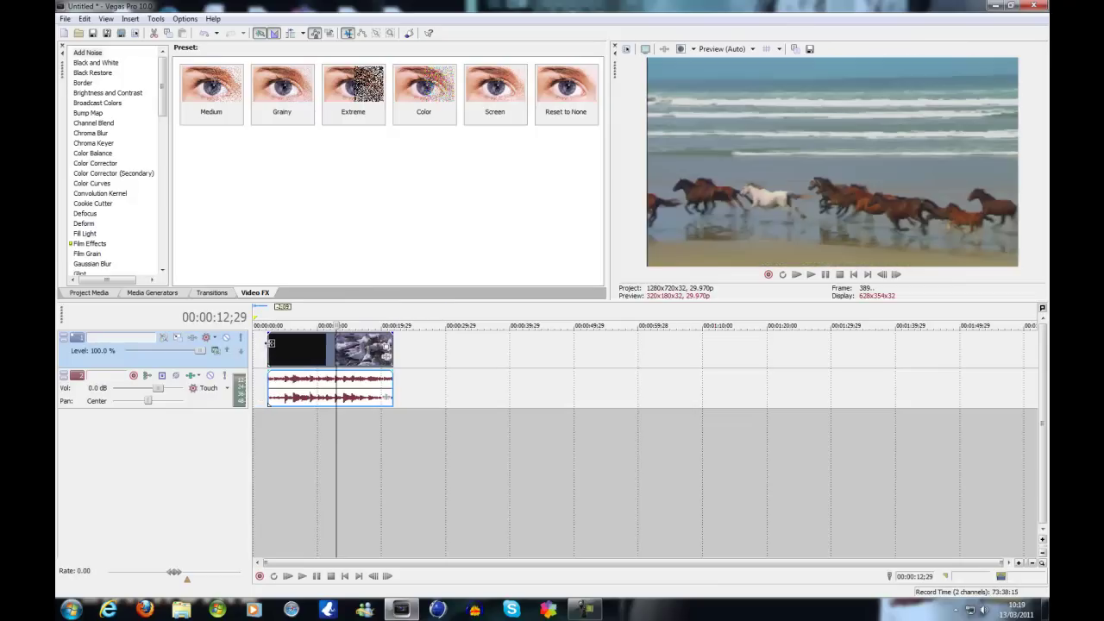
mouse_move(274, 343)
left_mouse_down()
mouse_move(314, 354)
mouse_move(289, 353)
left_mouse_up()
left_click(268, 352)
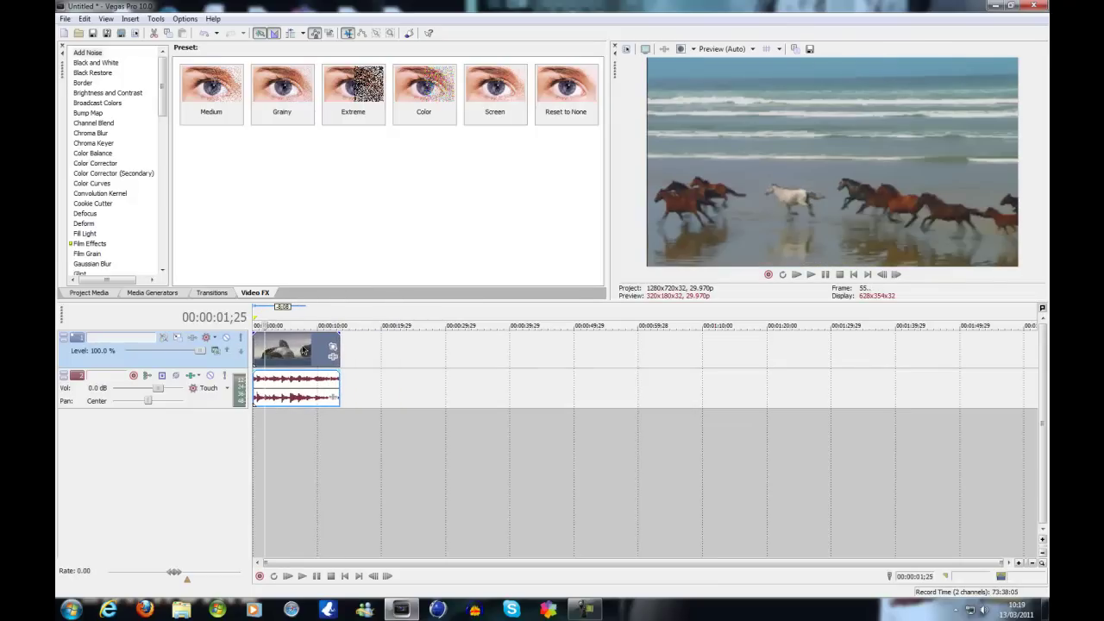
left_click(276, 359)
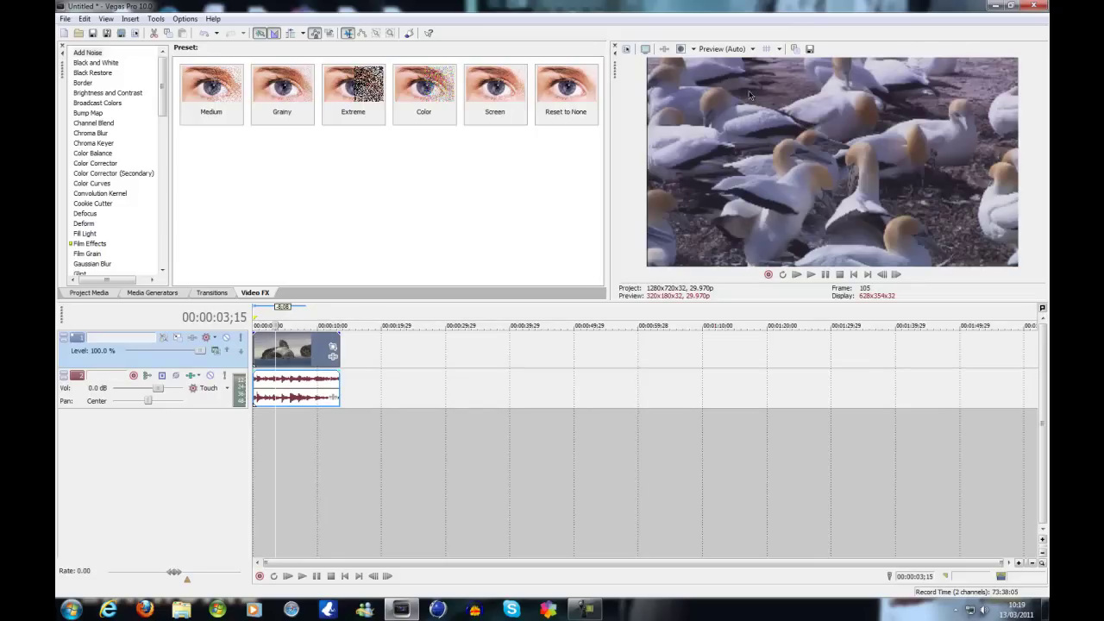
Step: Split the clip, undo the extra split at 00:00:08;17, and place the cursor at 00:00:05;24
left_click(80, 18)
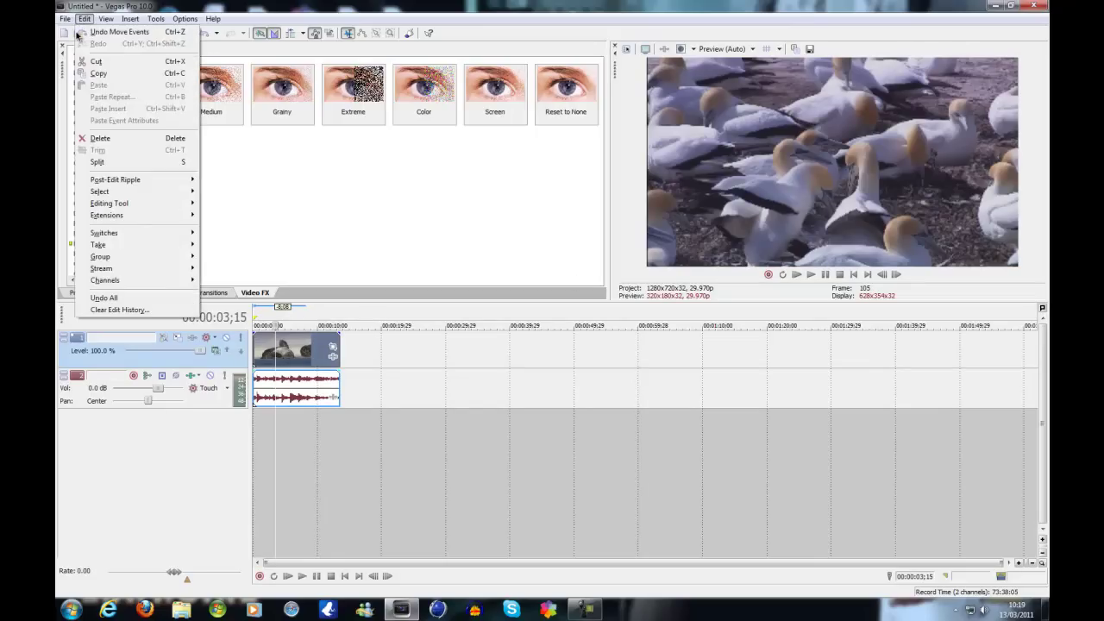
left_click(94, 162)
left_click(308, 347)
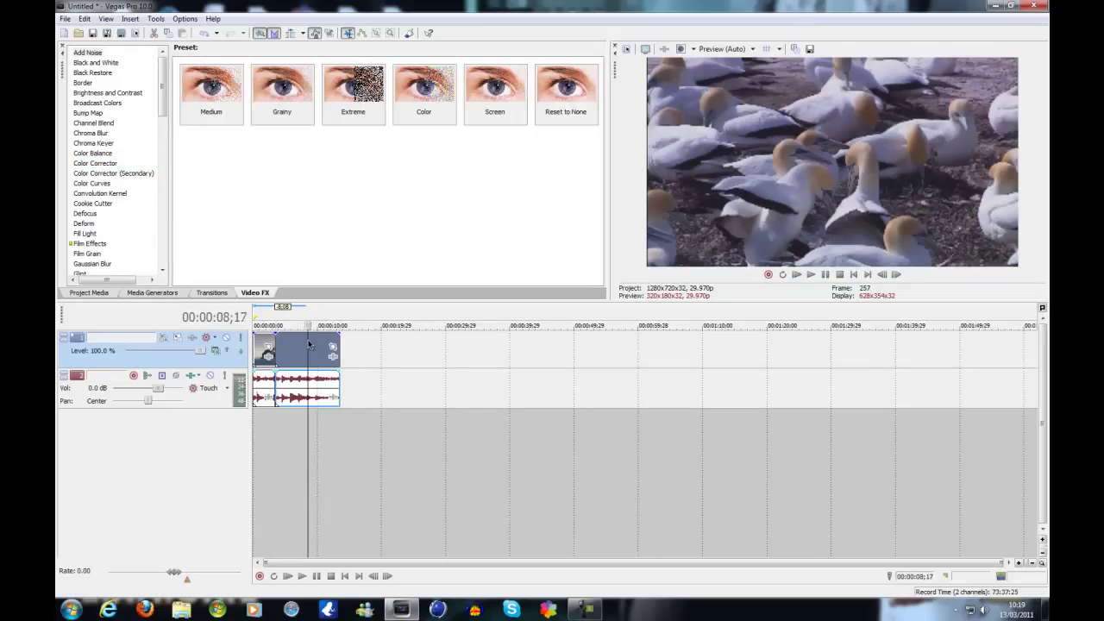
key("s")
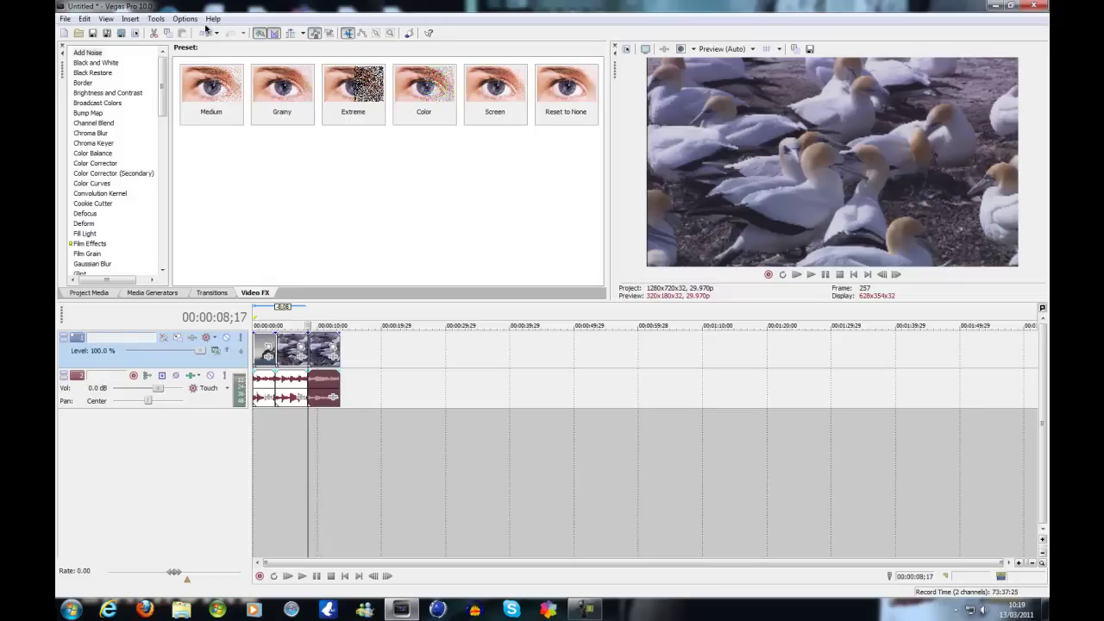
left_click(205, 33)
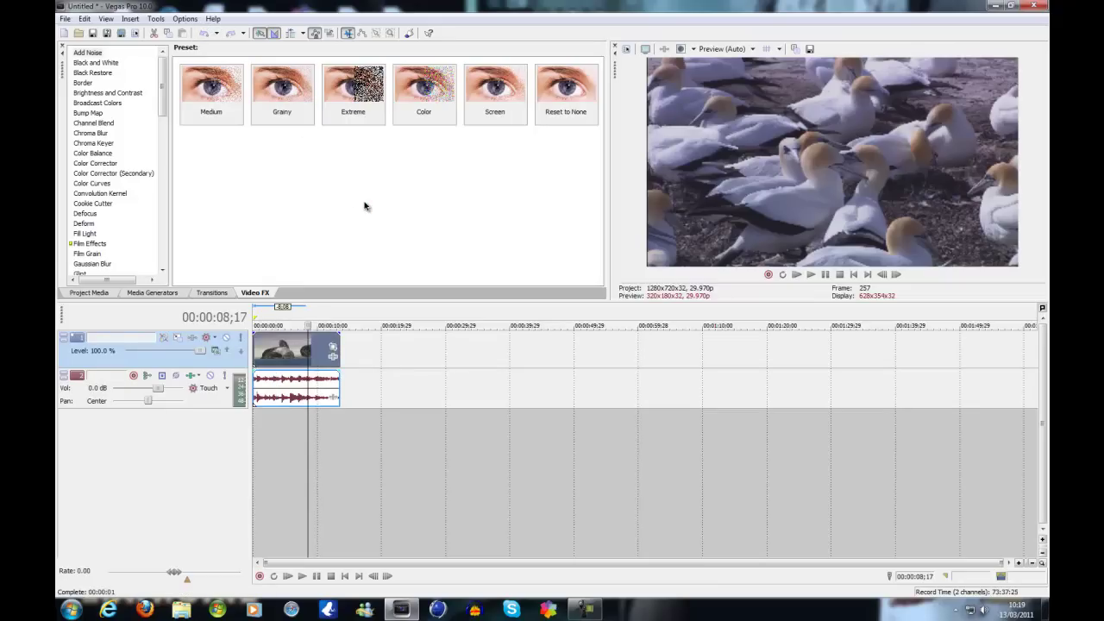
left_click(291, 347)
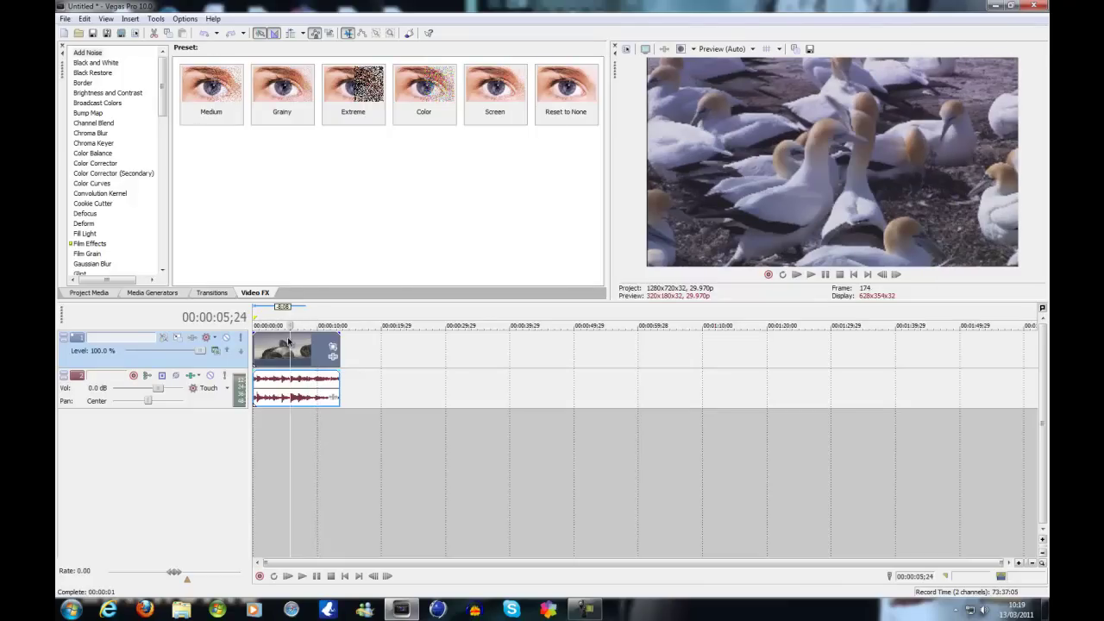
Step: Split at 00:00:05;24 and drop the Barn Door 'Vertical, Out, Red Border' transition onto the join
key("s")
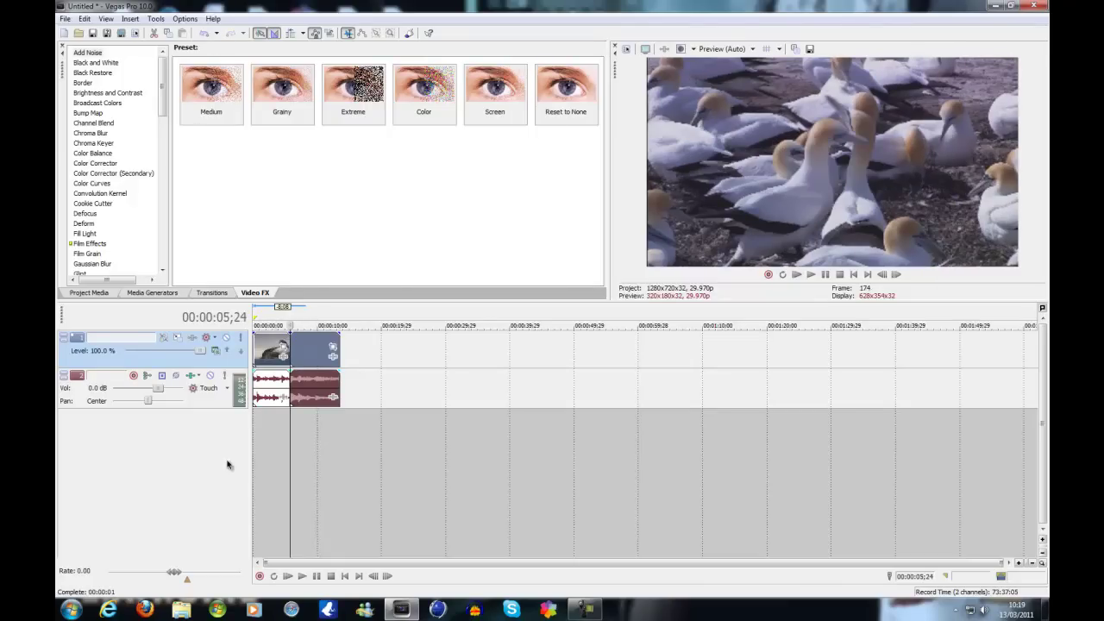
left_click(211, 293)
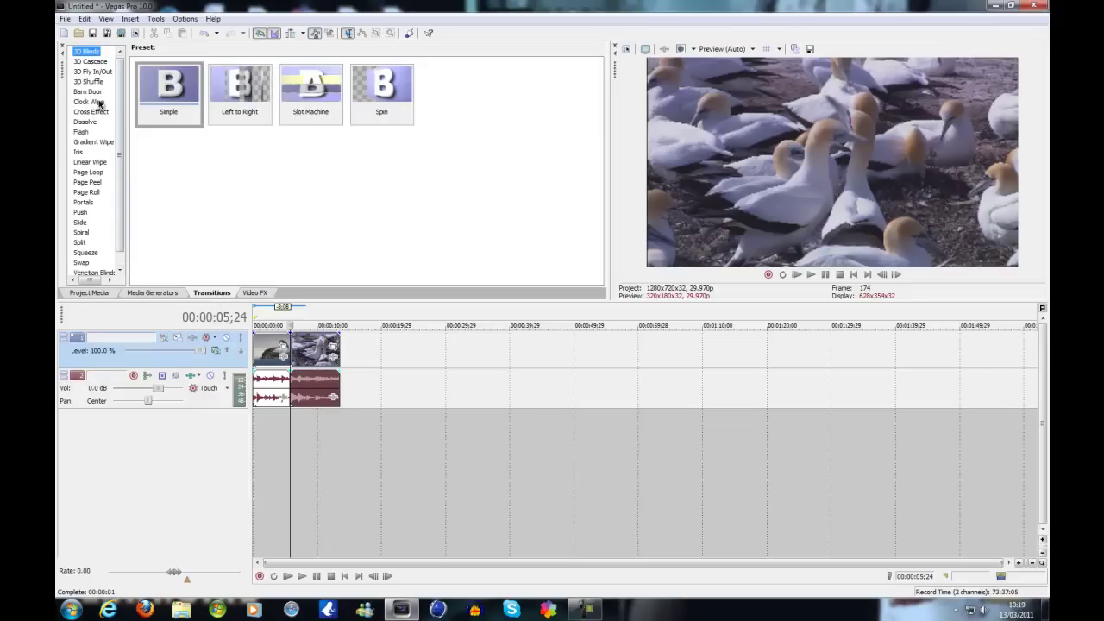
left_click(88, 81)
left_click(92, 72)
left_click(92, 62)
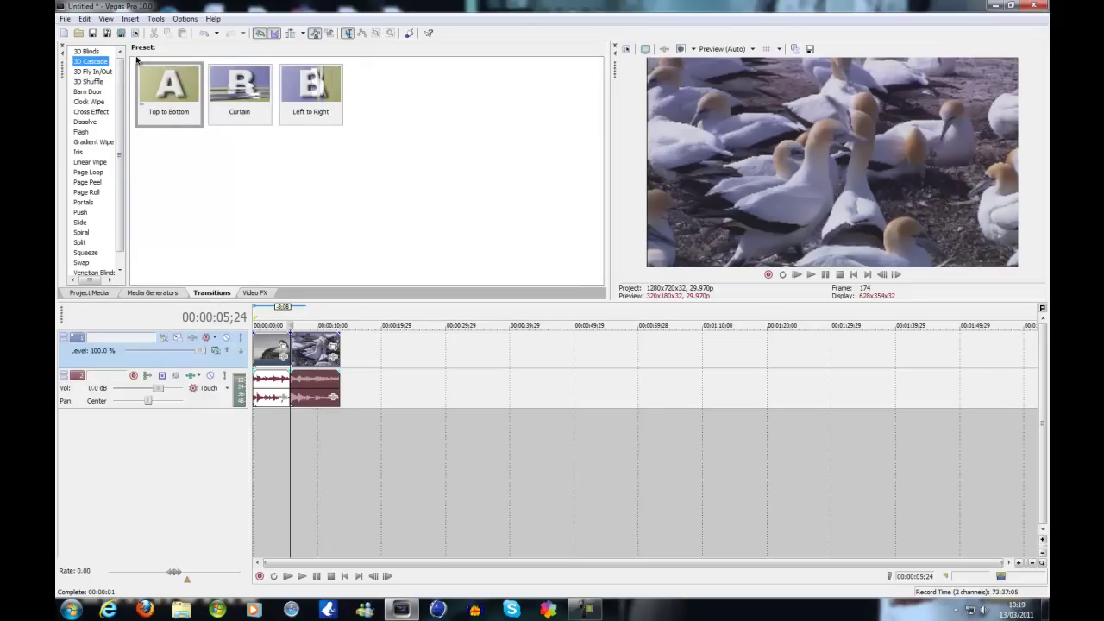
left_click(92, 72)
left_click(88, 92)
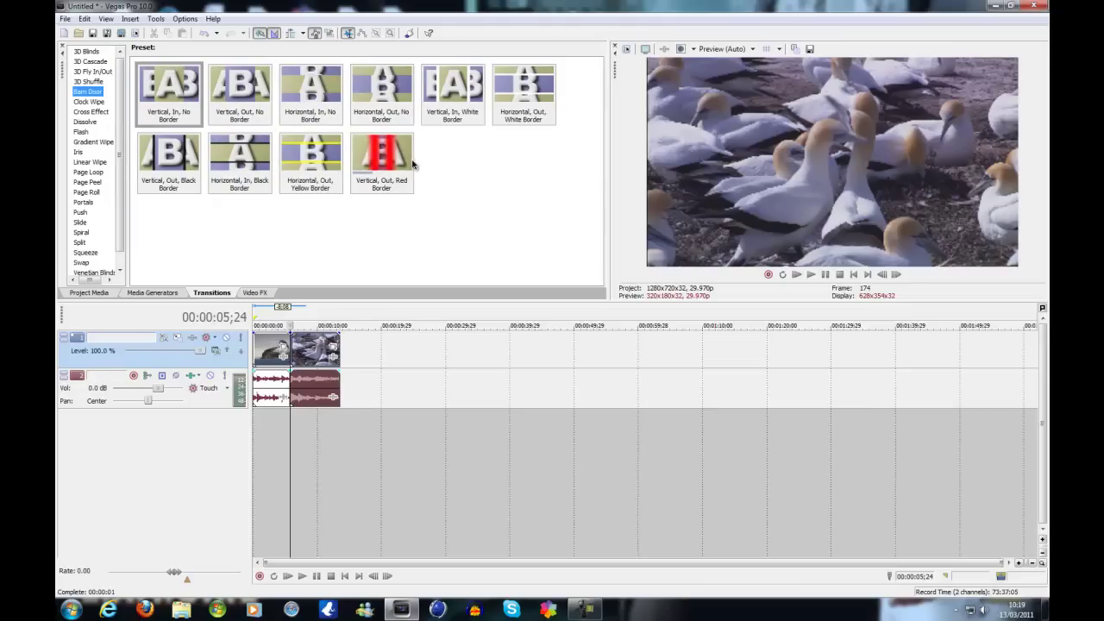
left_click(376, 181)
left_click_drag(376, 182, 298, 362)
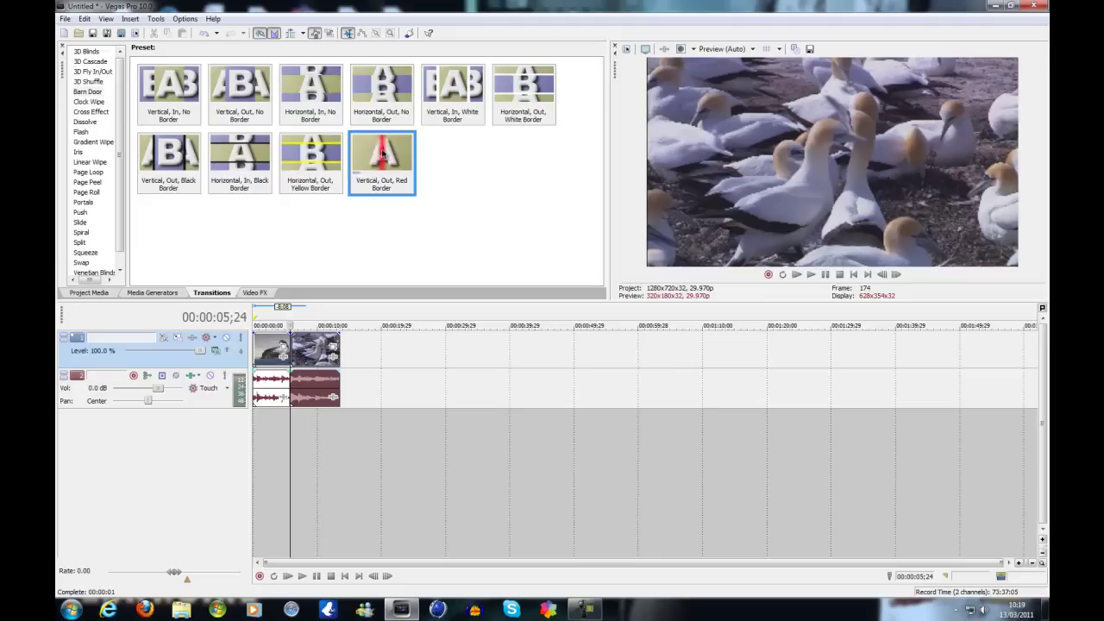
Step: Open the Barn Door transition settings, show its keyframe animation, then close the dialog
left_click(293, 356)
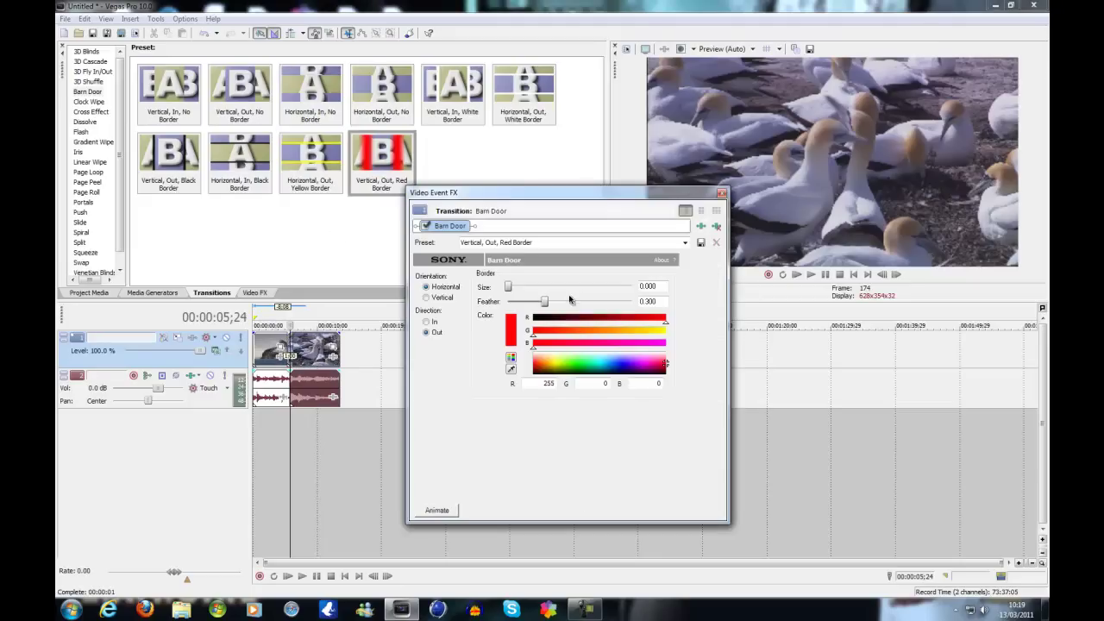
left_click_drag(669, 195, 621, 170)
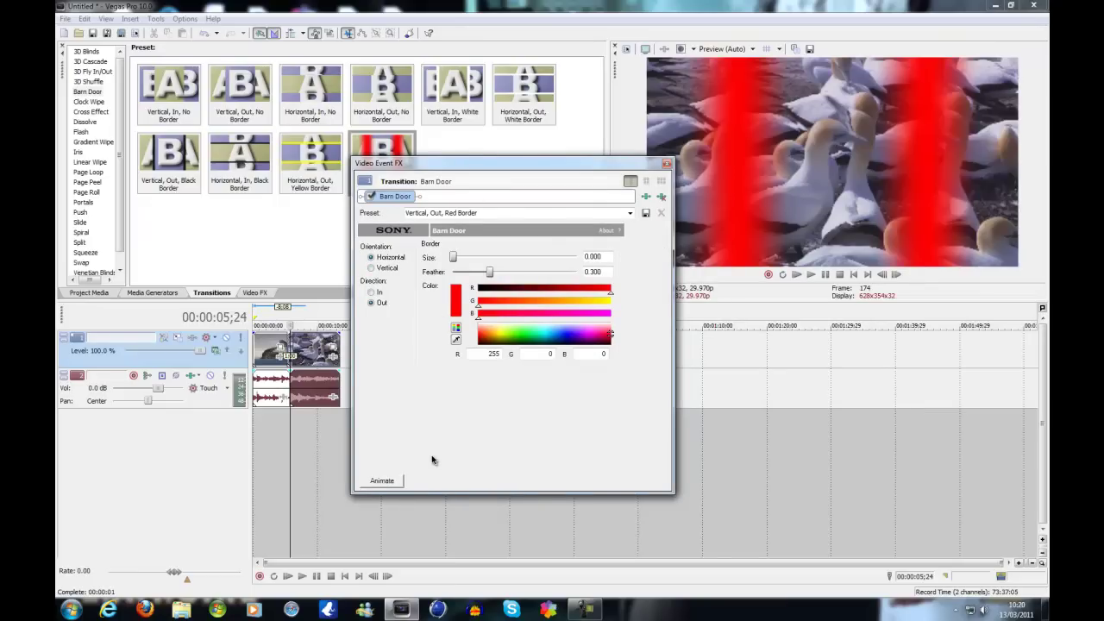
left_click(377, 481)
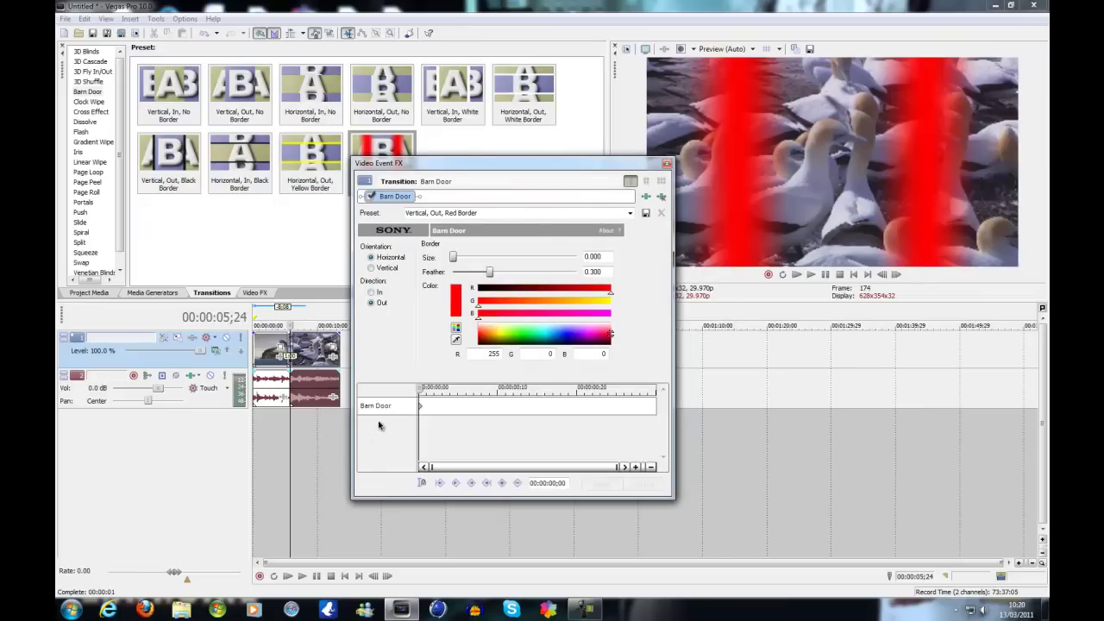
left_click(667, 164)
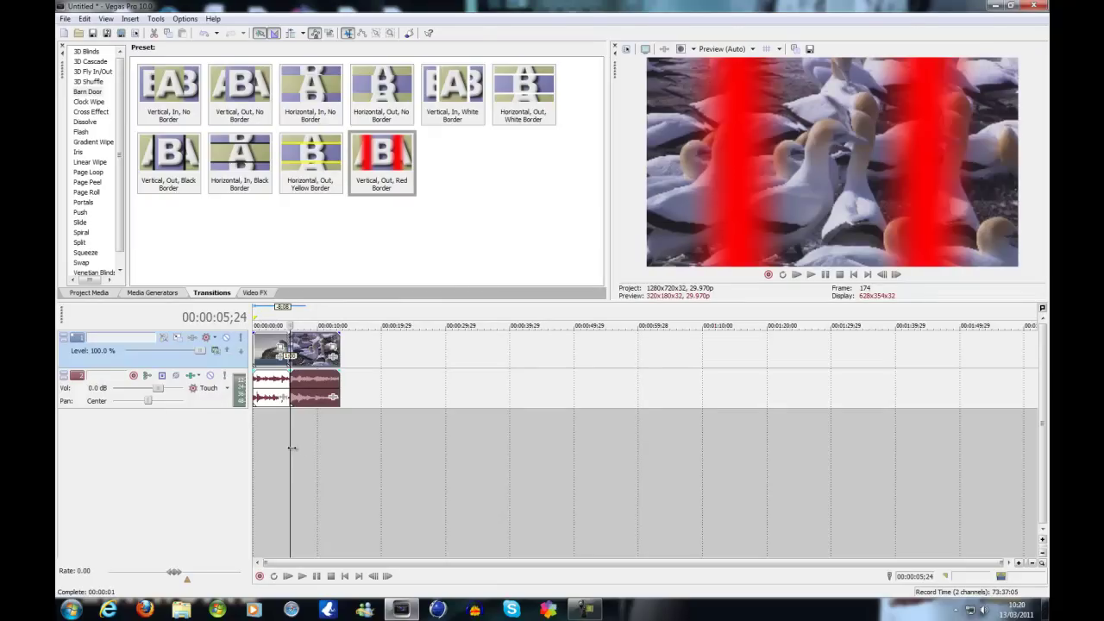
Step: Rewind to 00:00:00;00, select a range over both Wildlife clips, and play it back
left_click_drag(291, 448, 239, 456)
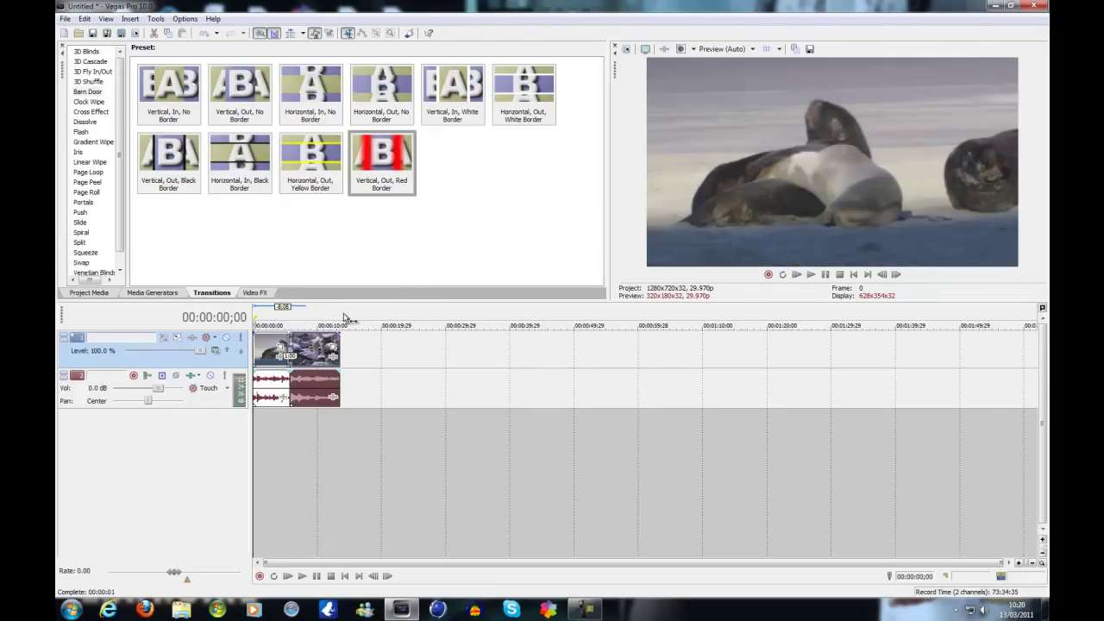
left_click_drag(343, 318, 255, 317)
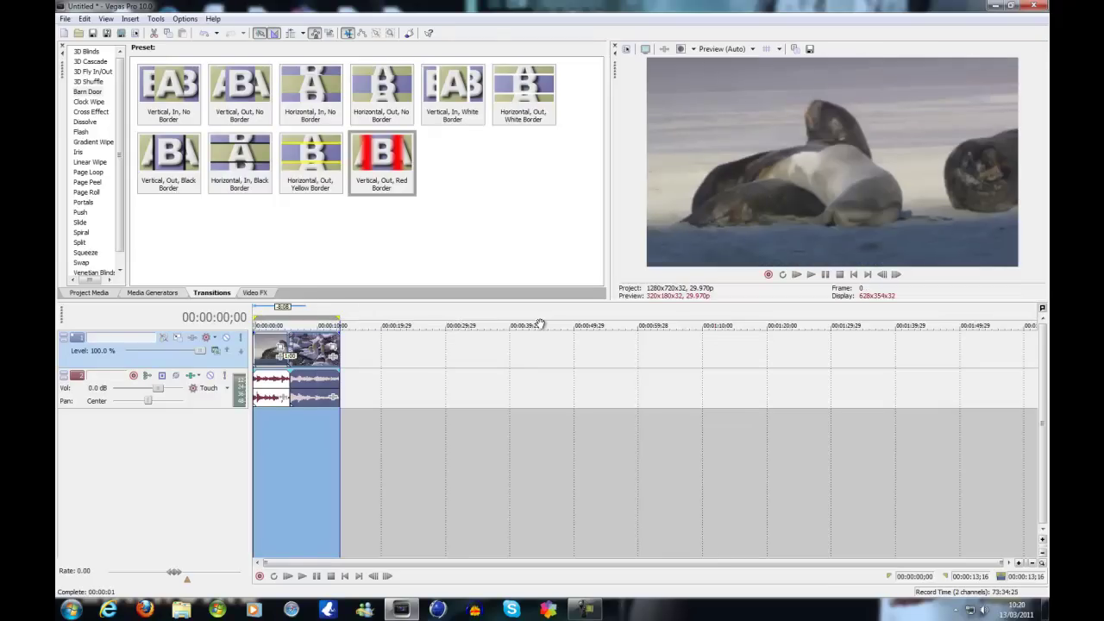
key("space")
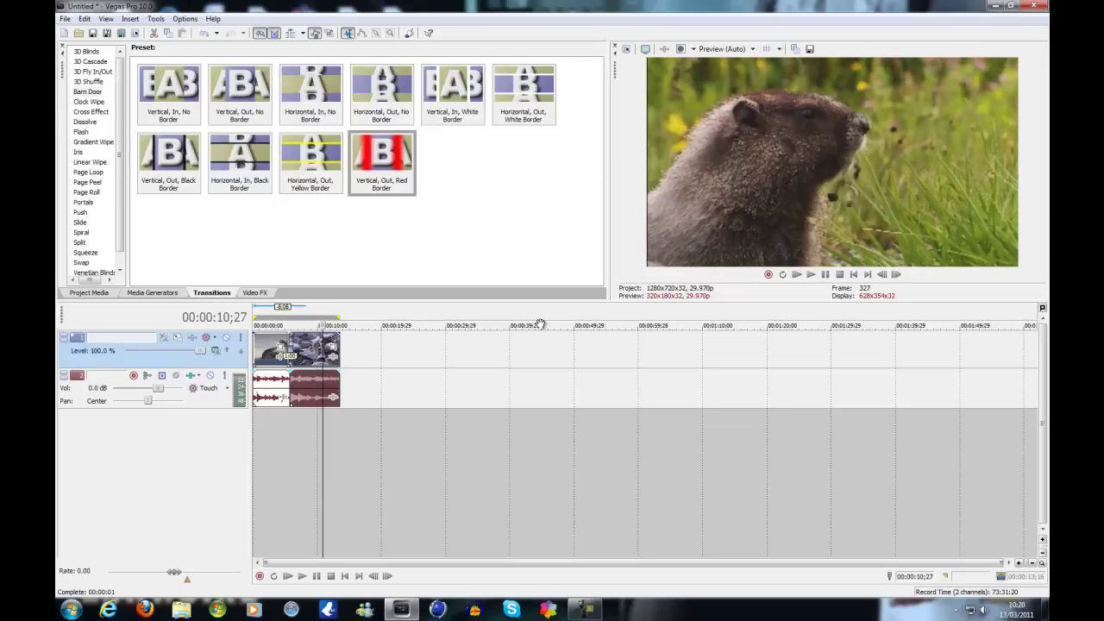
key("ctrl+a")
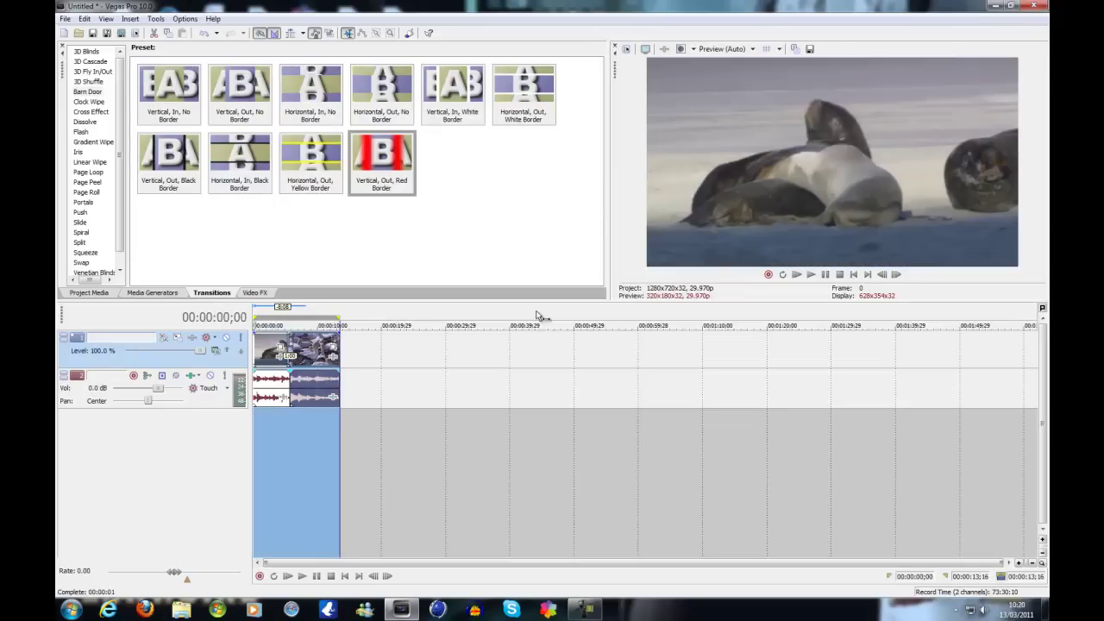
left_click(302, 576)
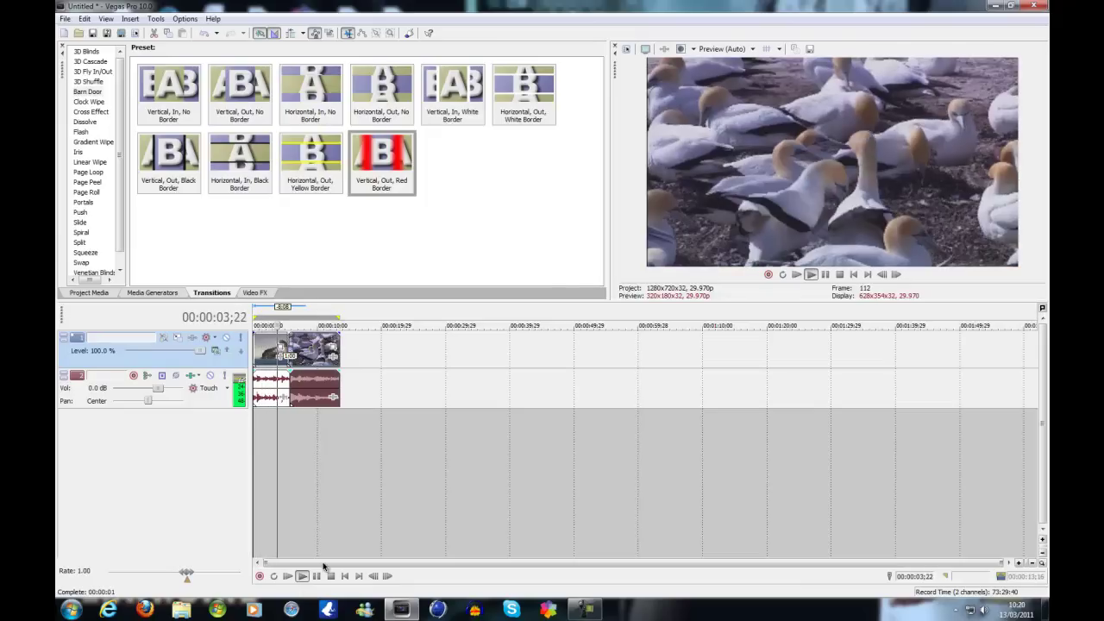
left_click(317, 576)
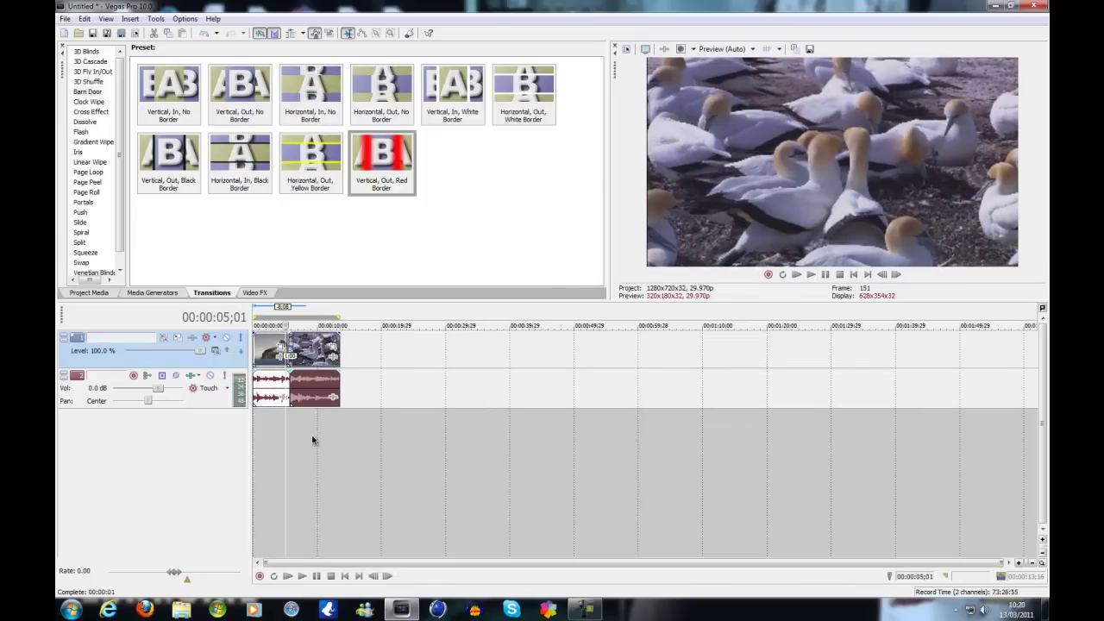
left_click_drag(285, 435, 251, 429)
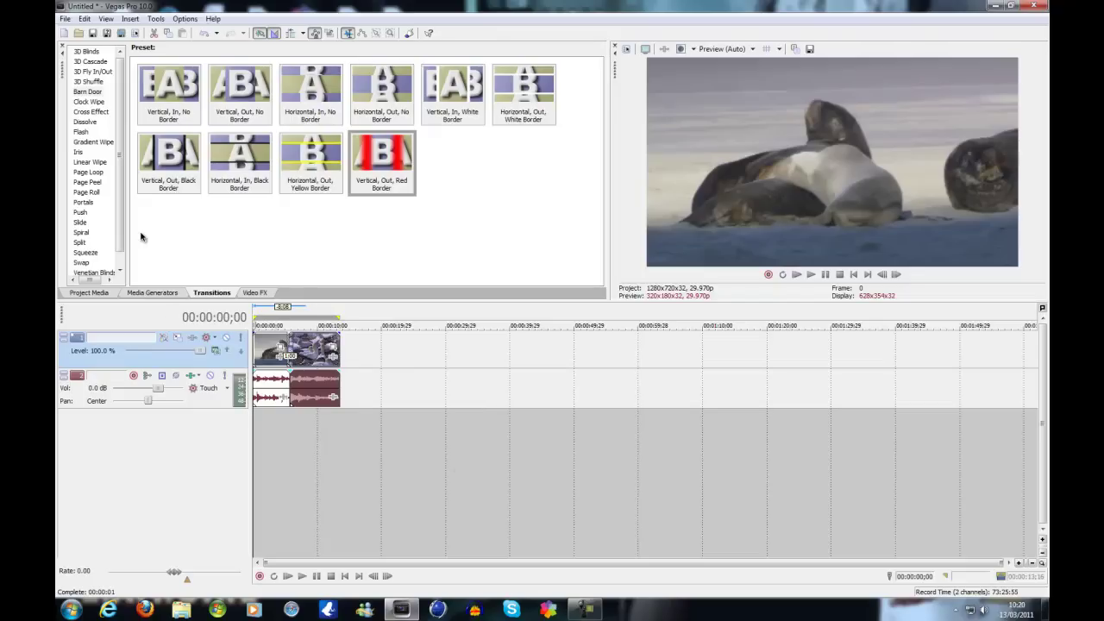
Step: Zoom the timeline horizontally and resize track heights so the clips and Barn Door transition fill the view
scroll(260, 345, "up", 10)
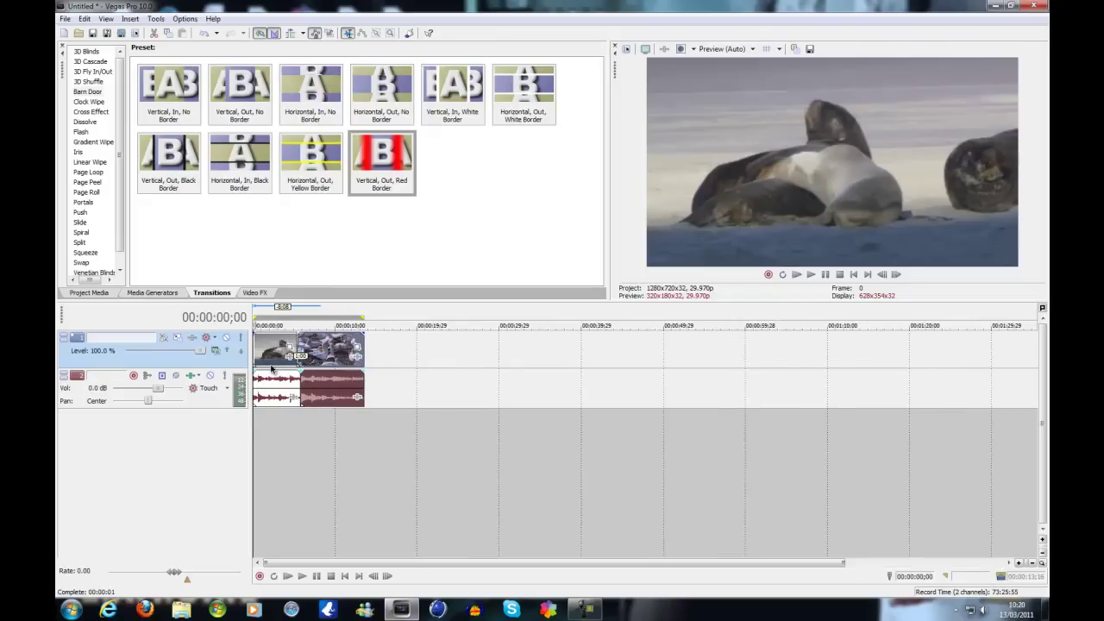
scroll(263, 354, "down", 5)
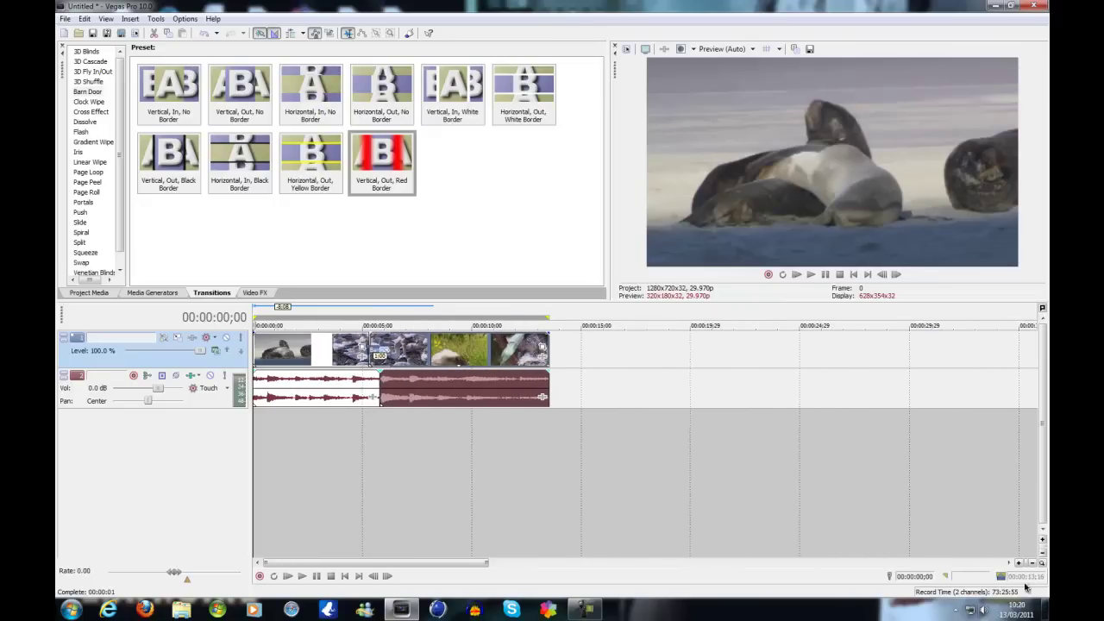
left_click(1020, 564)
left_click(1030, 563)
left_click(1042, 540)
left_click(1042, 552)
left_click(1043, 540)
scroll(345, 371, "up", 2)
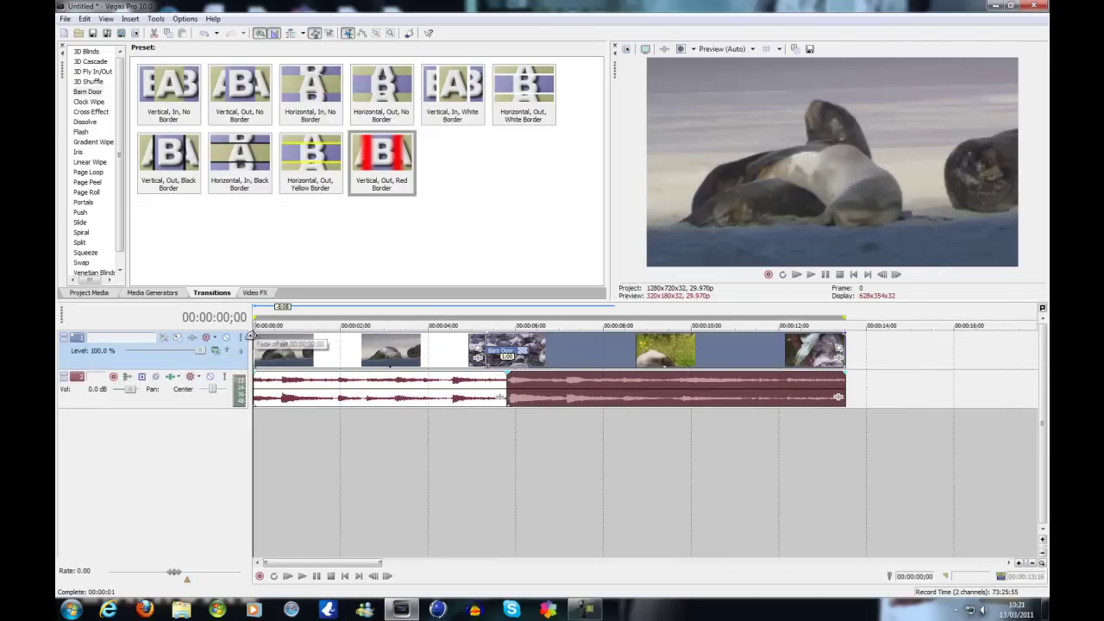
Step: Add a roughly 17-frame fade-in to the video and choose curve shapes for its fade-in and end fade
left_click_drag(256, 333, 260, 333)
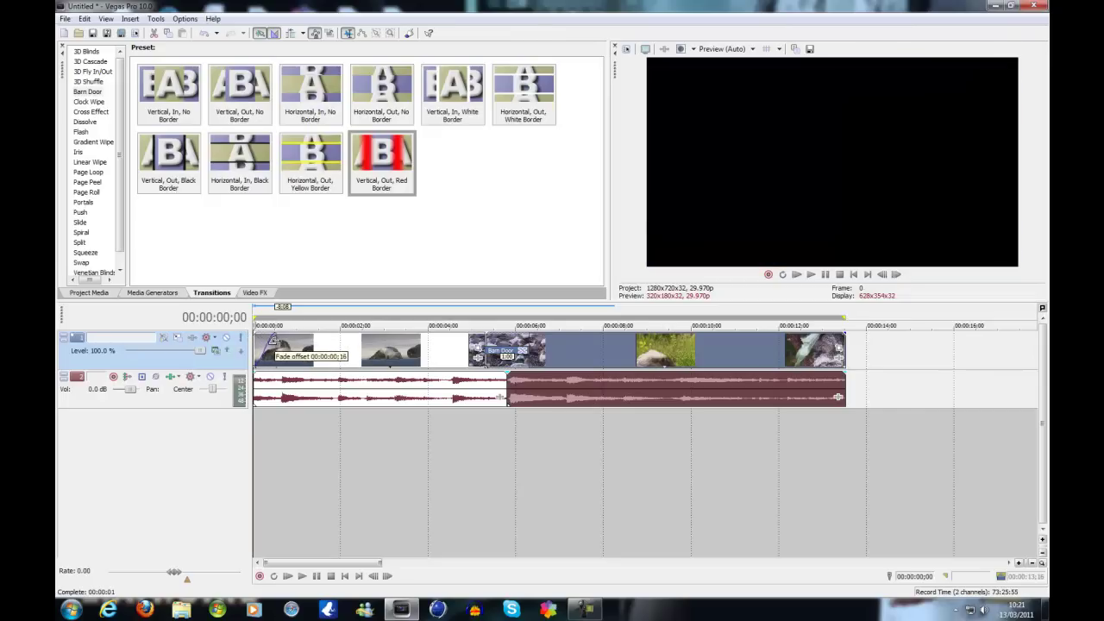
left_click_drag(273, 340, 275, 340)
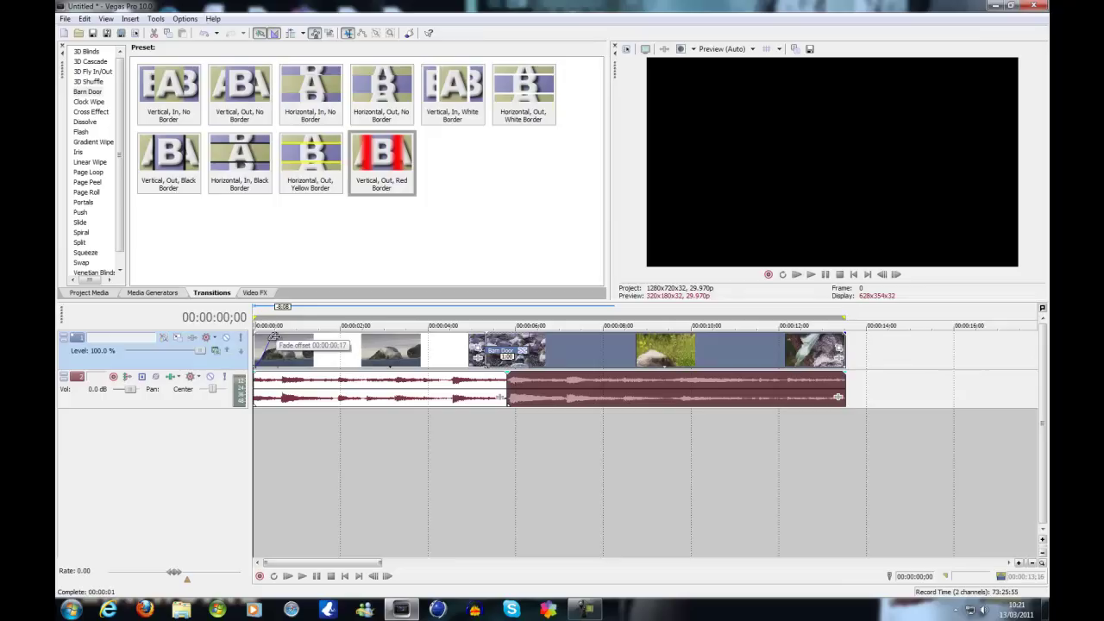
right_click(276, 336)
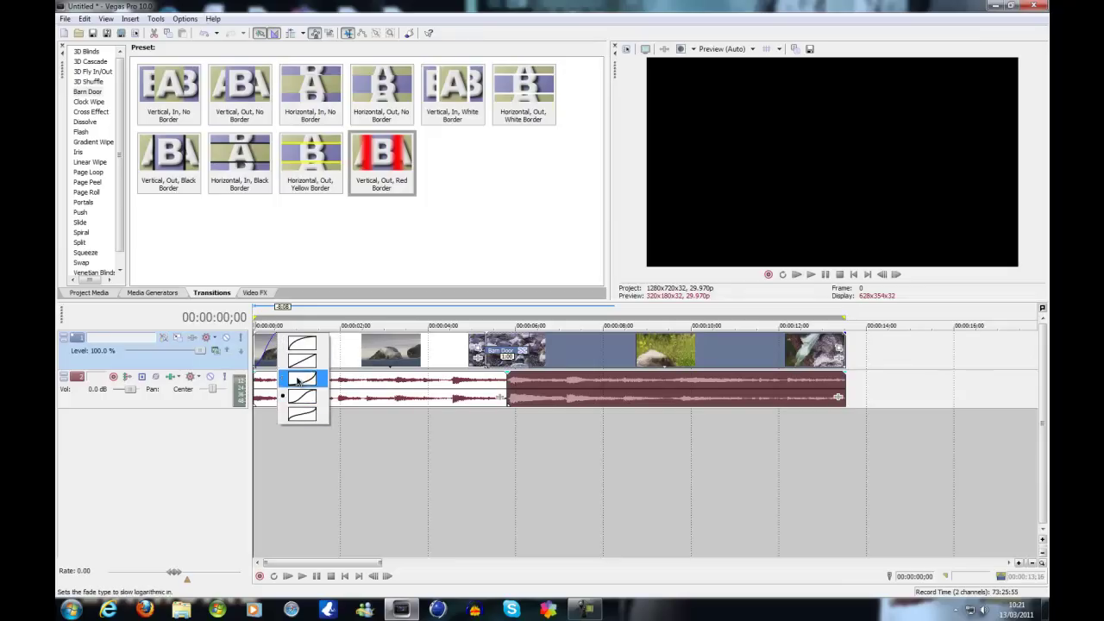
left_click(301, 396)
right_click(274, 332)
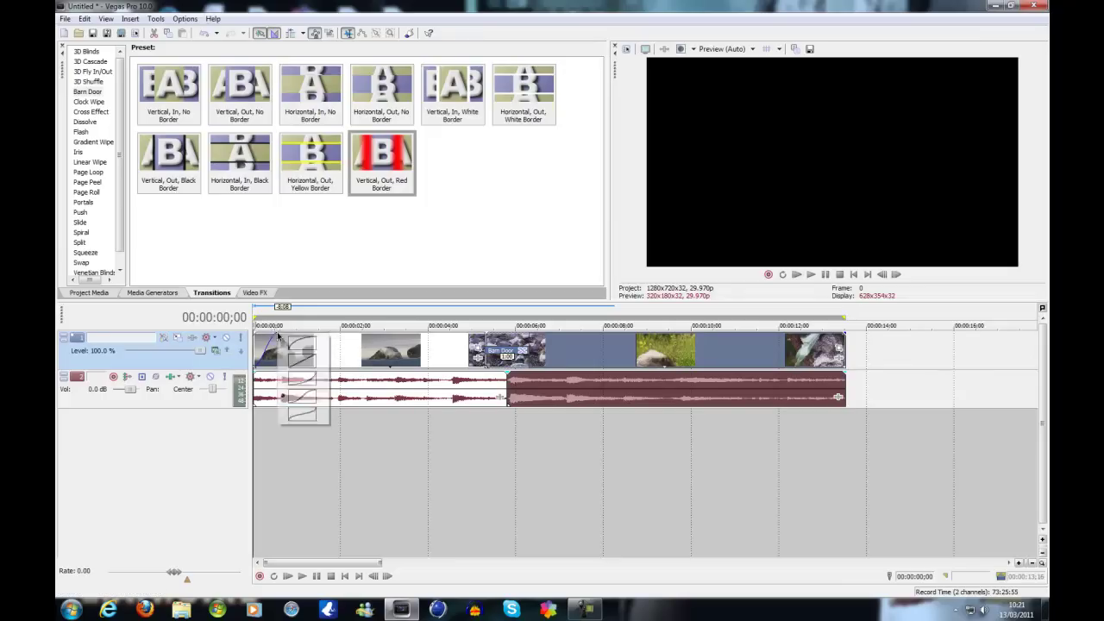
left_click(296, 380)
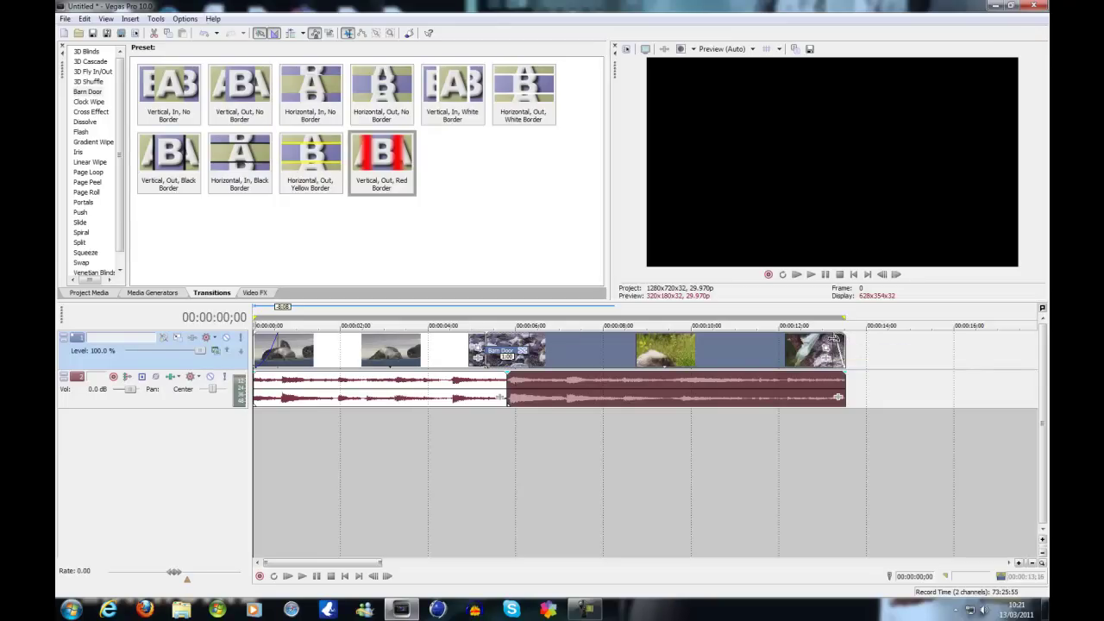
right_click(833, 340)
left_click(855, 348)
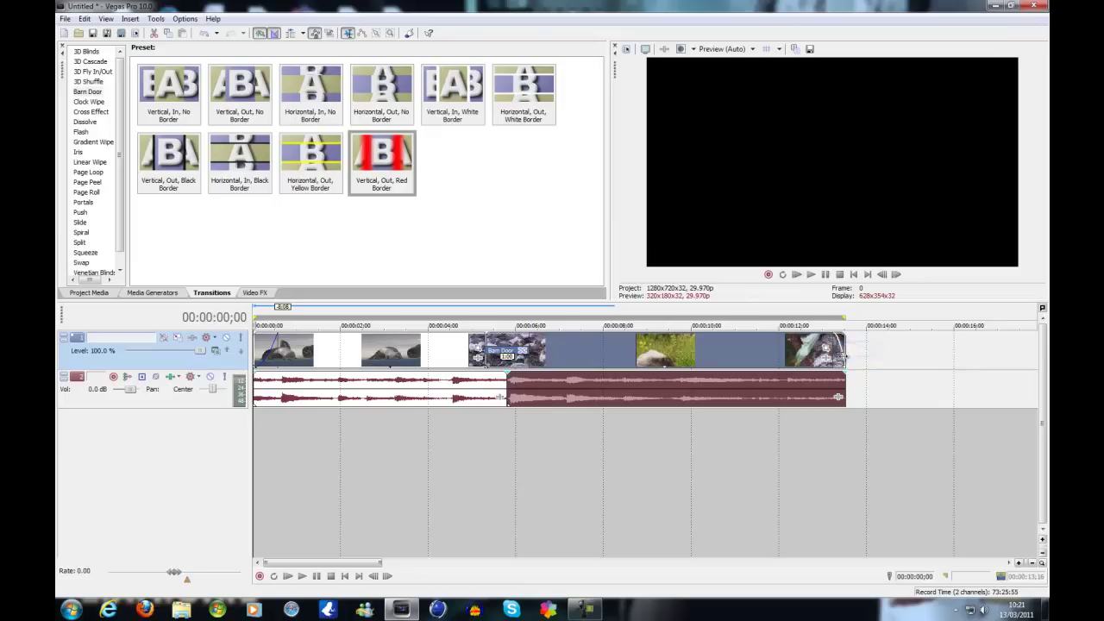
Step: Play the timeline from the start and near the koala ending, nudging the end fade-out
left_click(302, 575)
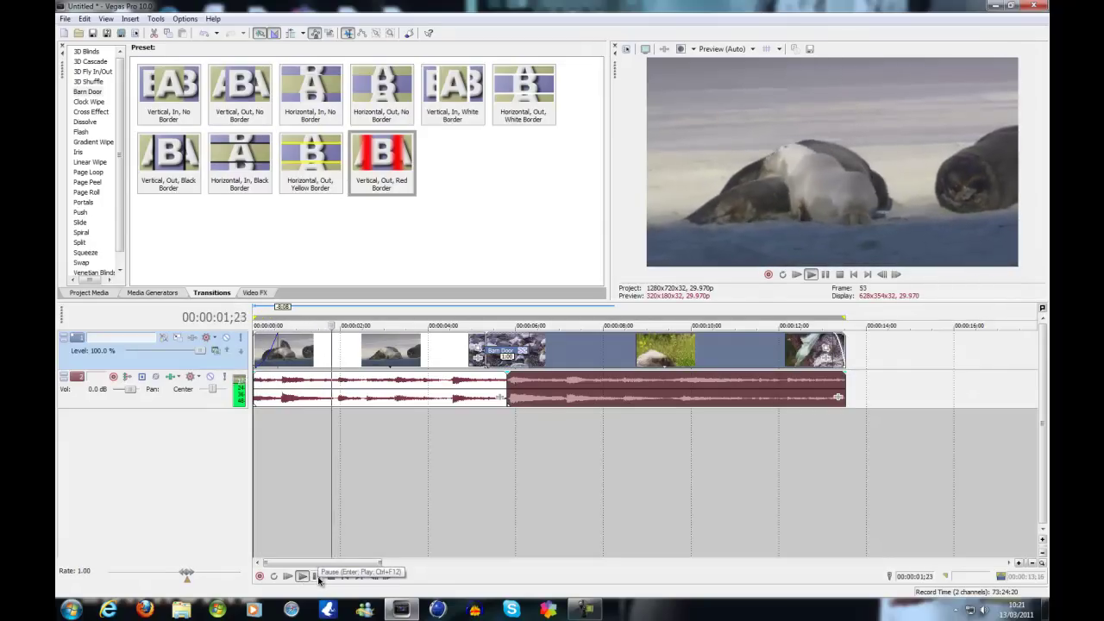
left_click(317, 576)
left_click(804, 345)
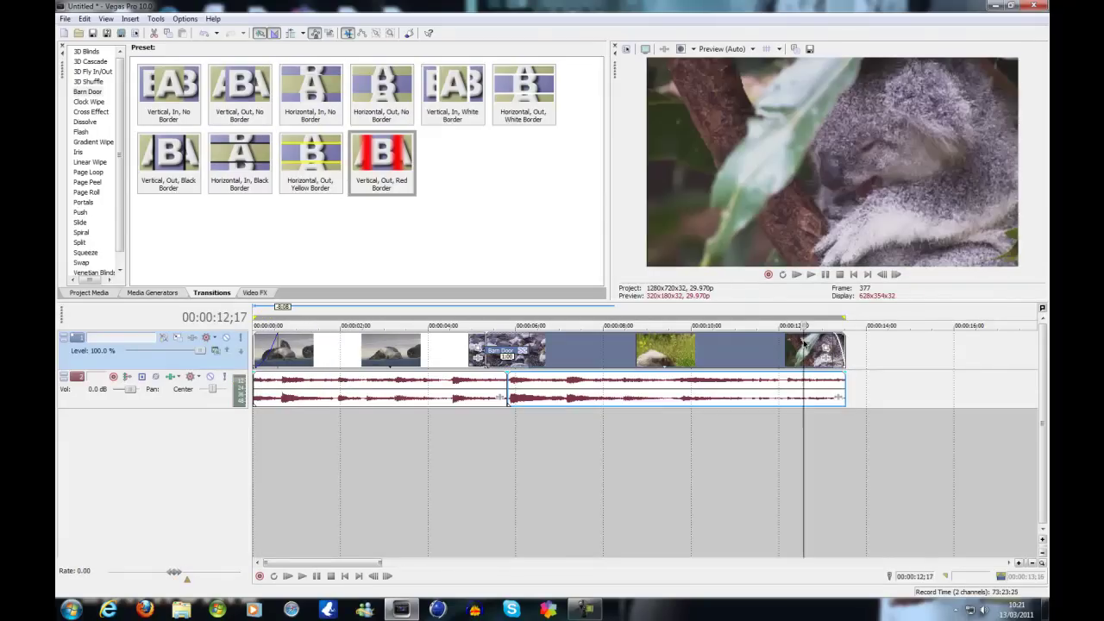
left_click(302, 575)
left_click(316, 576)
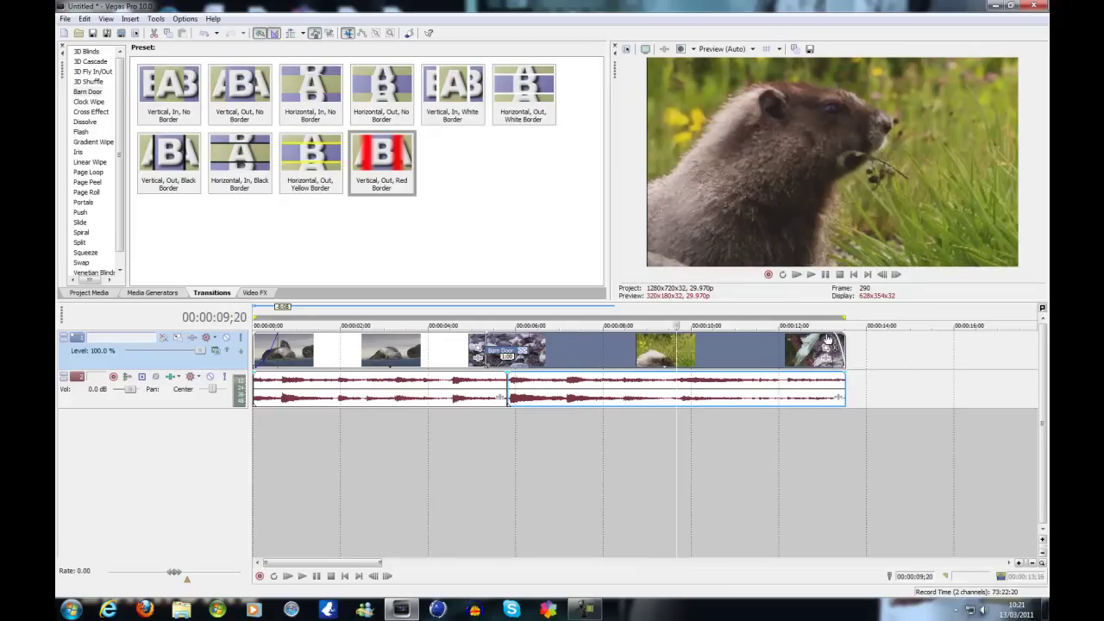
mouse_move(826, 339)
left_mouse_down()
mouse_move(830, 331)
mouse_move(816, 333)
left_mouse_up()
Step: Play from the gannets through the Barn Door transition, then return to the project start
left_click_drag(676, 450, 442, 445)
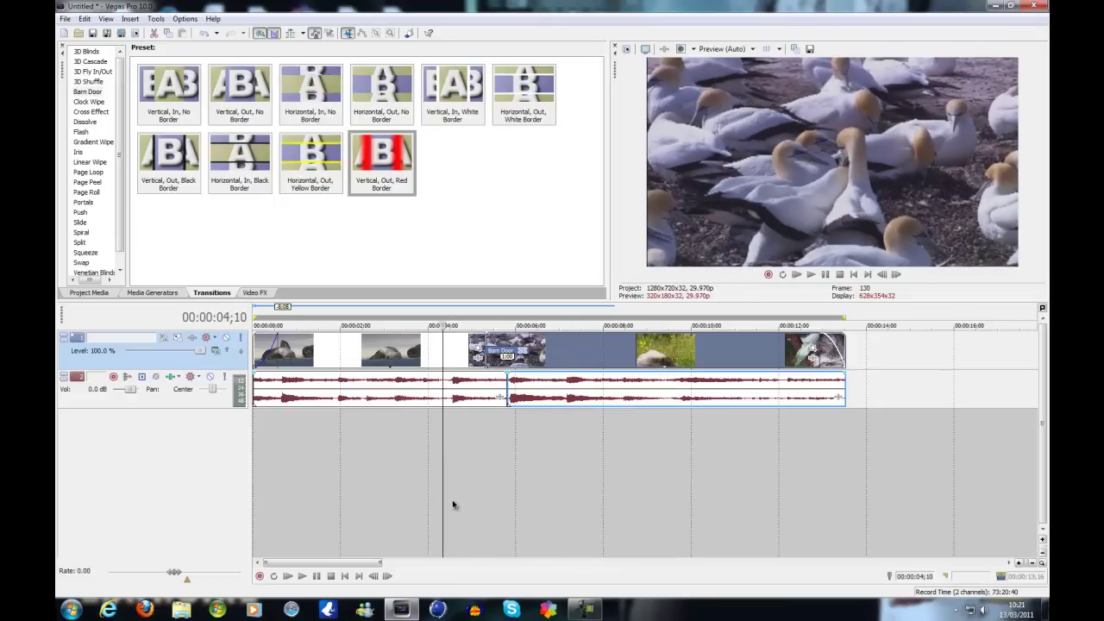
left_click(301, 577)
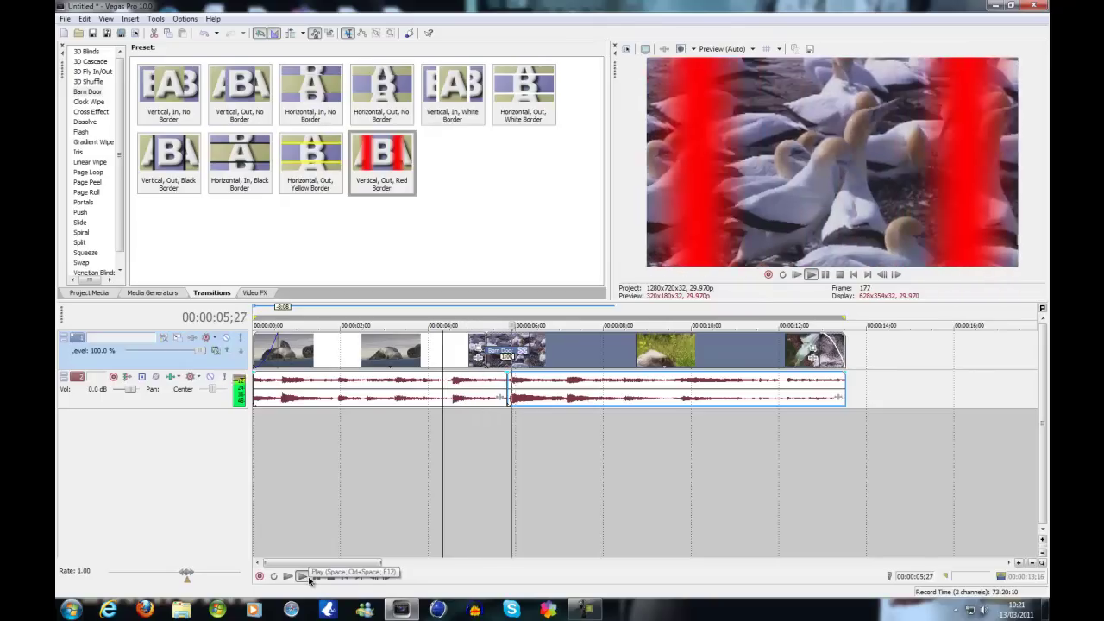
left_click(447, 500)
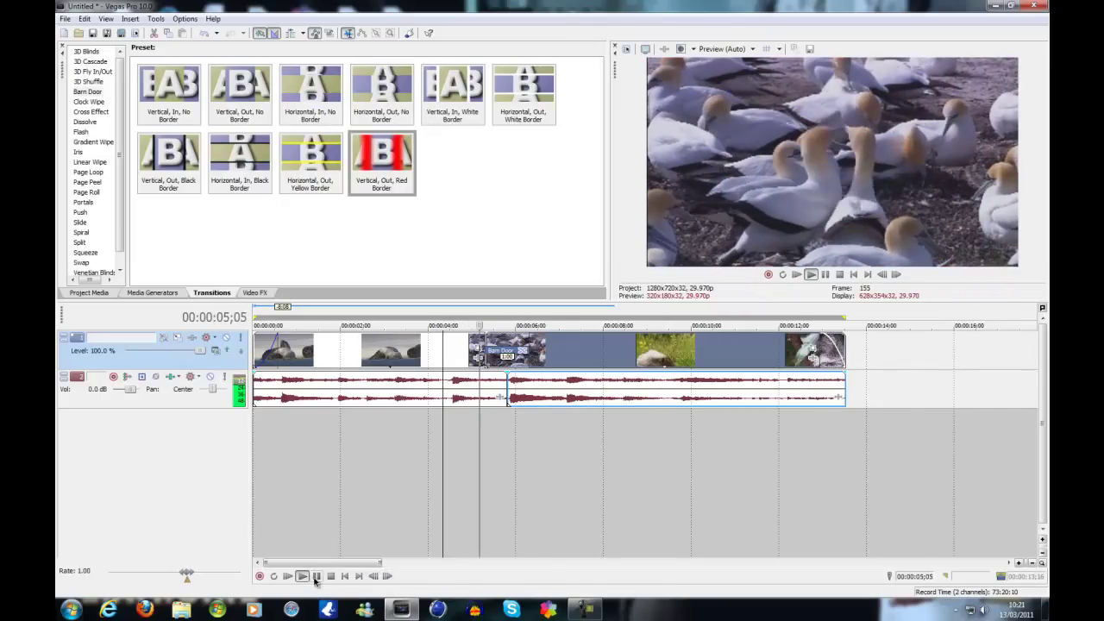
left_click(316, 577)
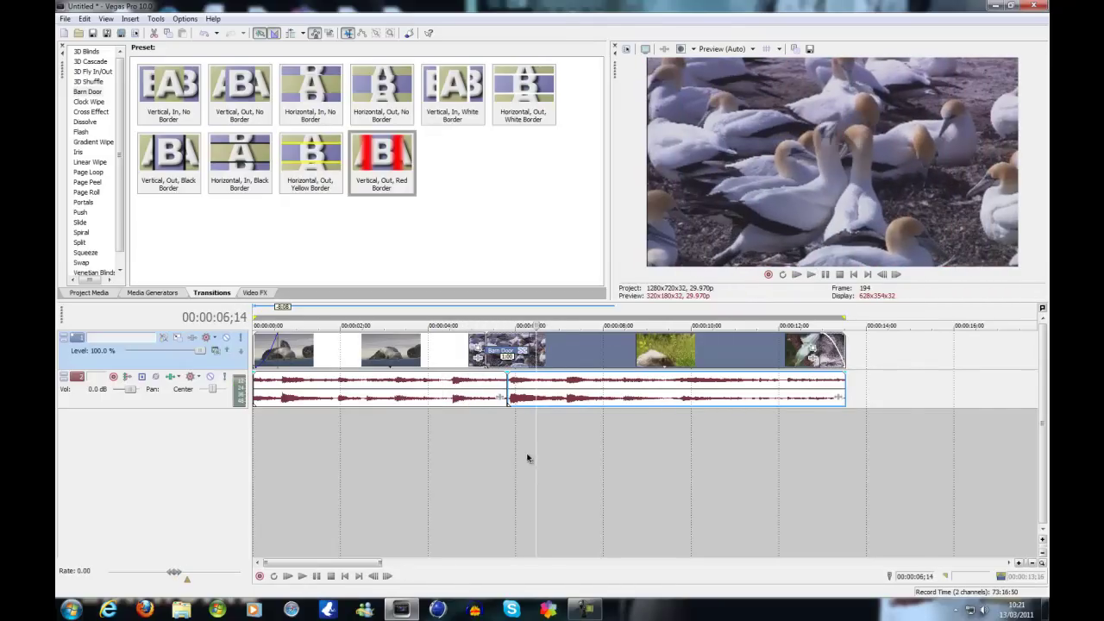
key("ctrl+Home")
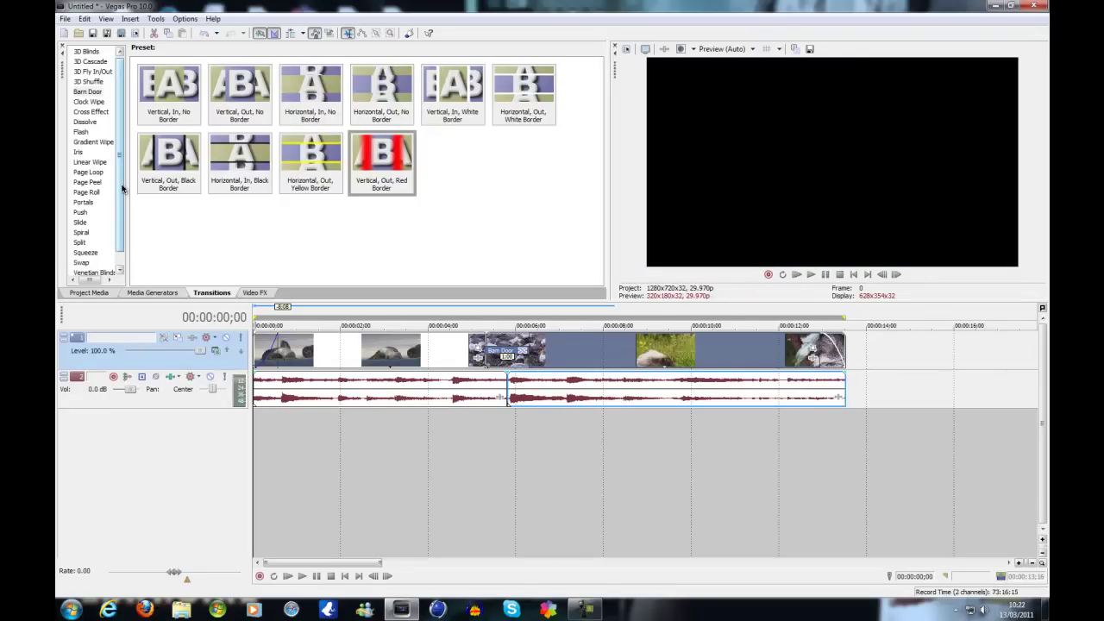
Step: Drag the Darker Brightness and Contrast preset from Video FX onto the first Wildlife clip
left_click_drag(123, 195, 144, 197)
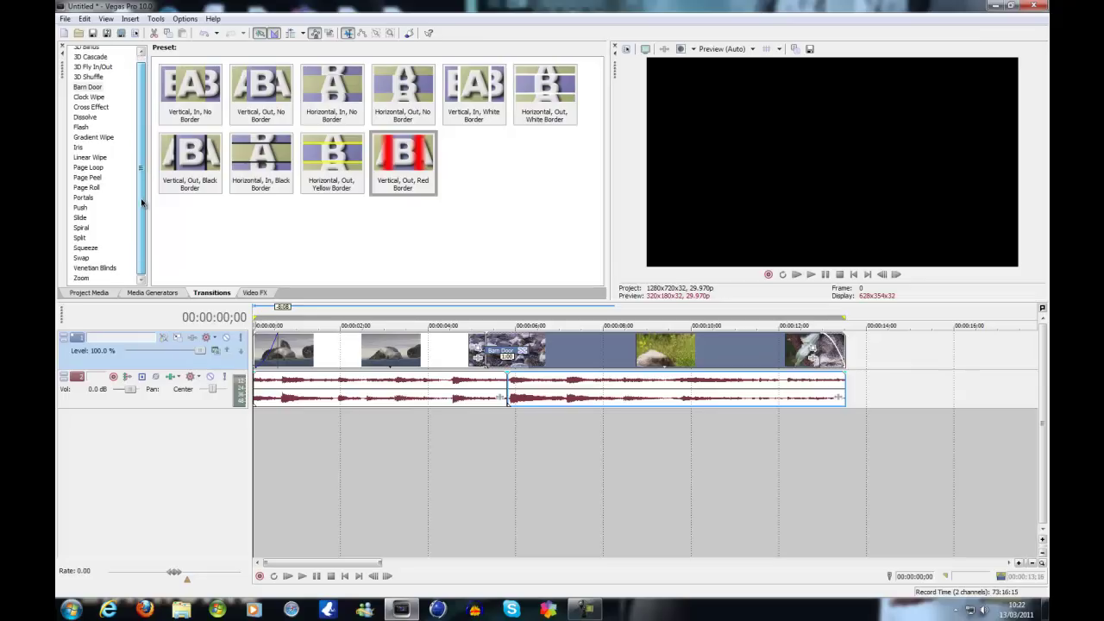
left_click(254, 293)
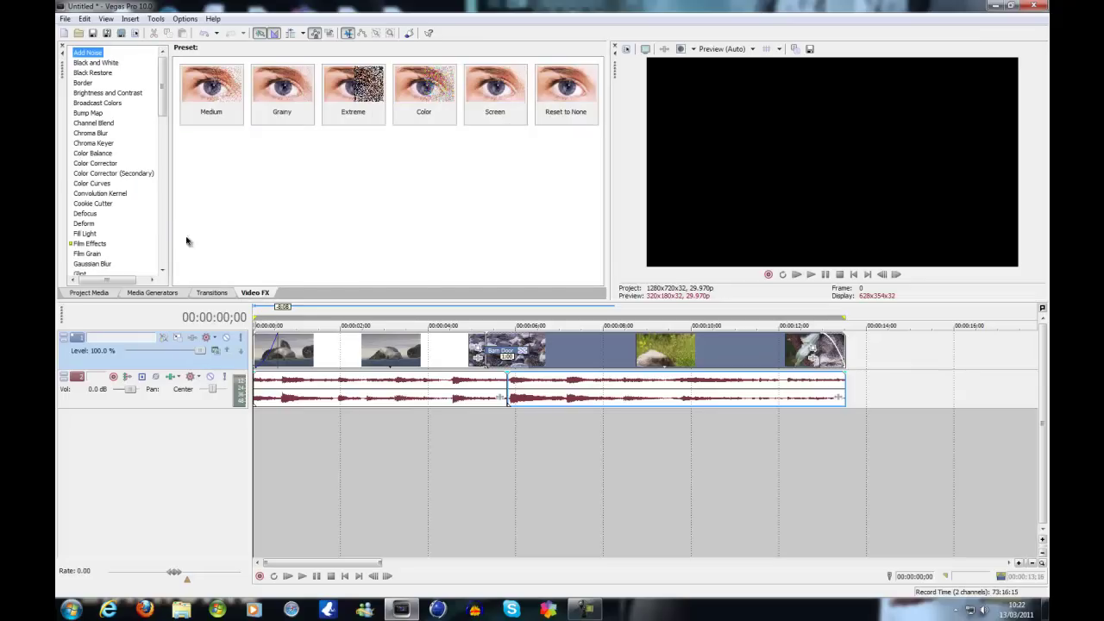
left_click(134, 93)
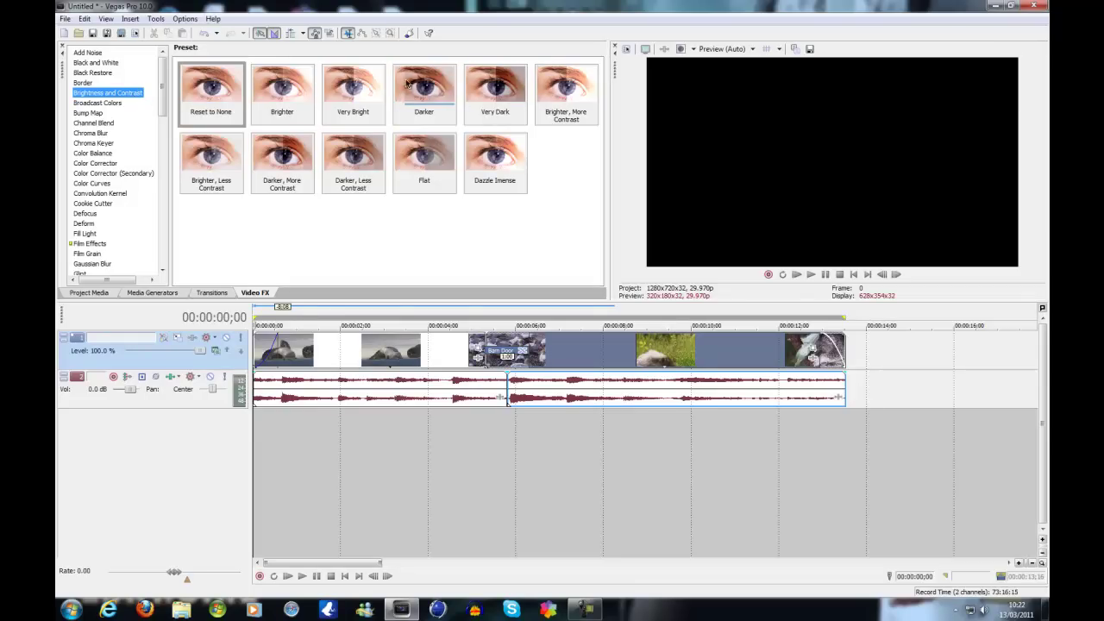
left_click_drag(424, 86, 309, 348)
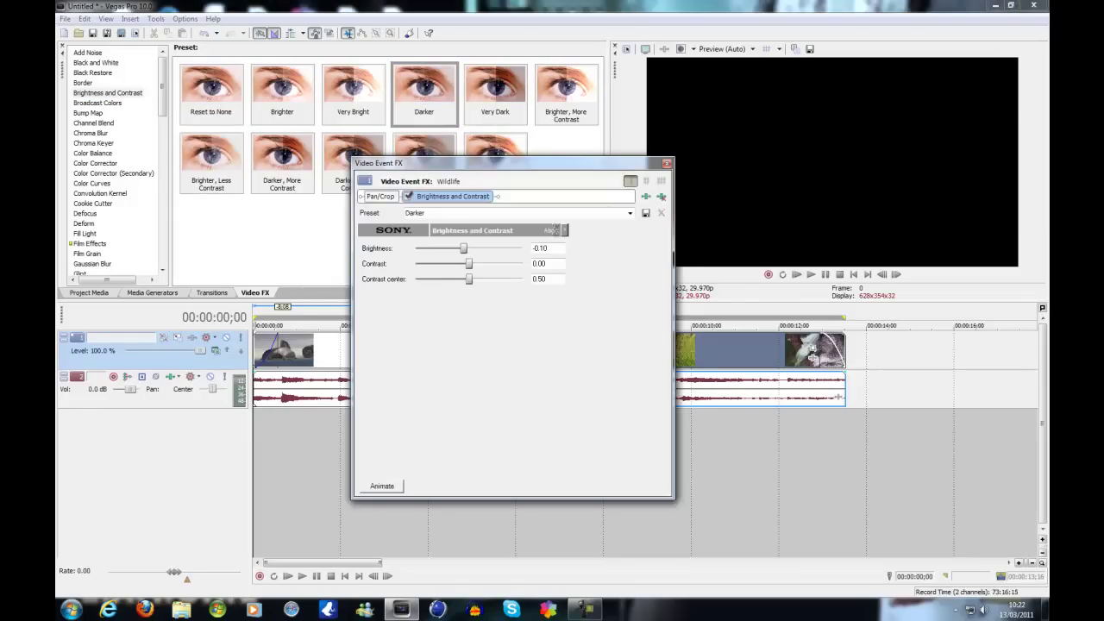
Step: Raise the clip's brightness in the Brightness and Contrast settings while viewing the frame at 2 seconds
left_click_drag(601, 164, 639, 191)
left_click(340, 350)
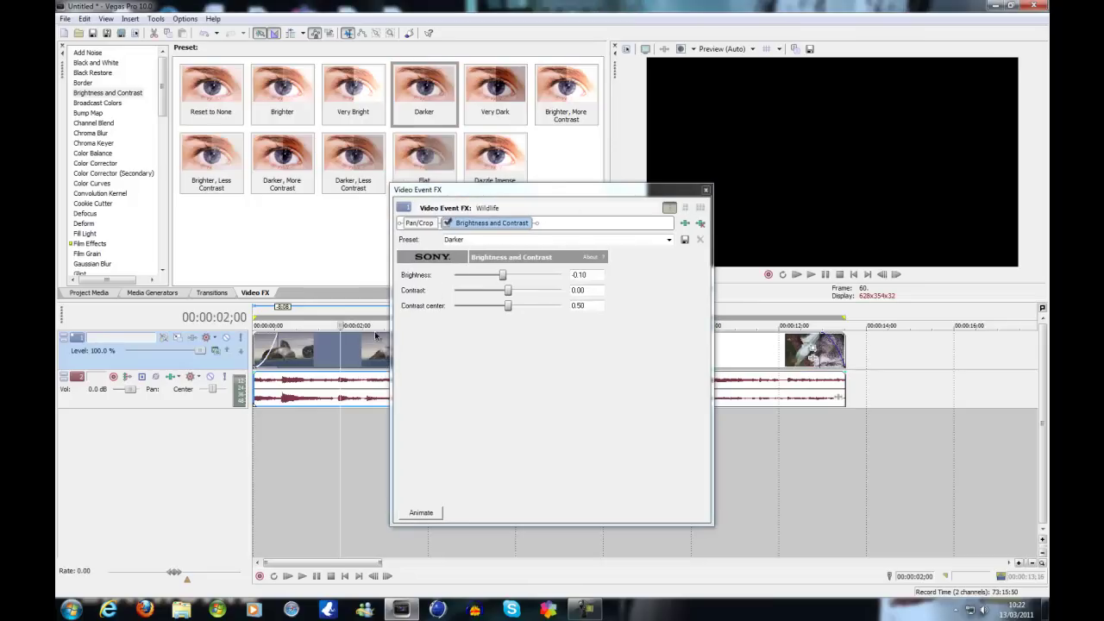
left_click_drag(592, 197, 396, 212)
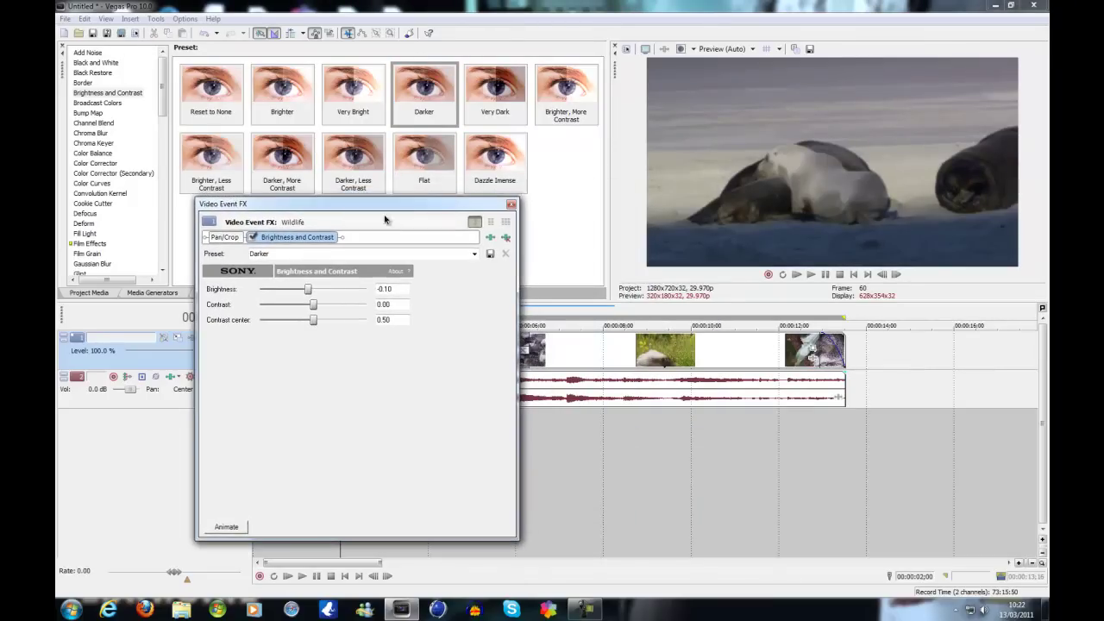
left_click_drag(309, 291, 339, 327)
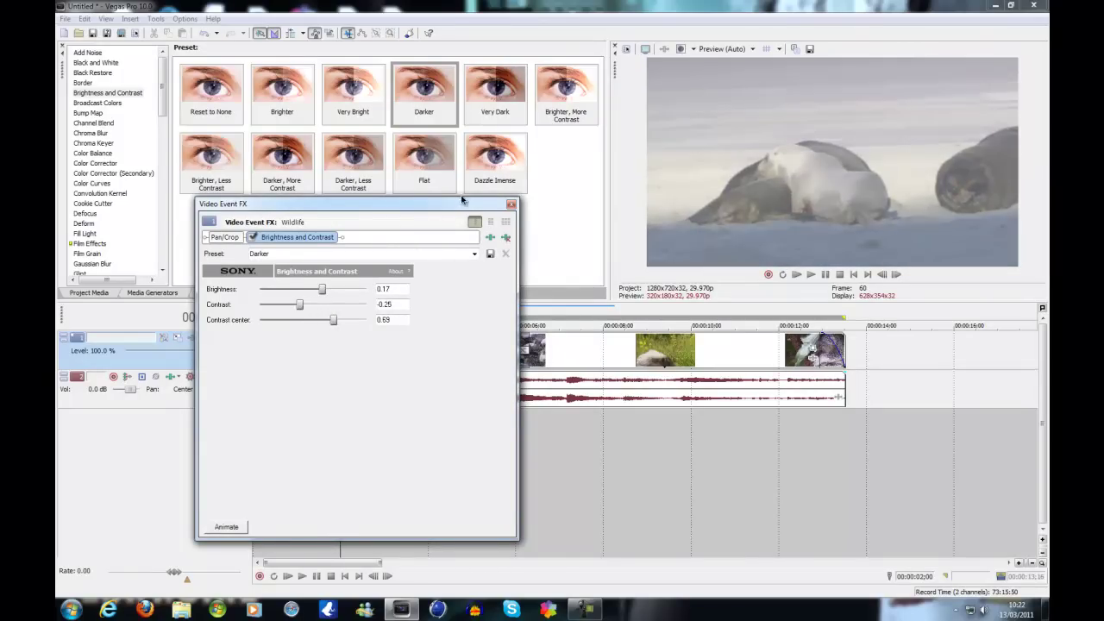
left_click(511, 205)
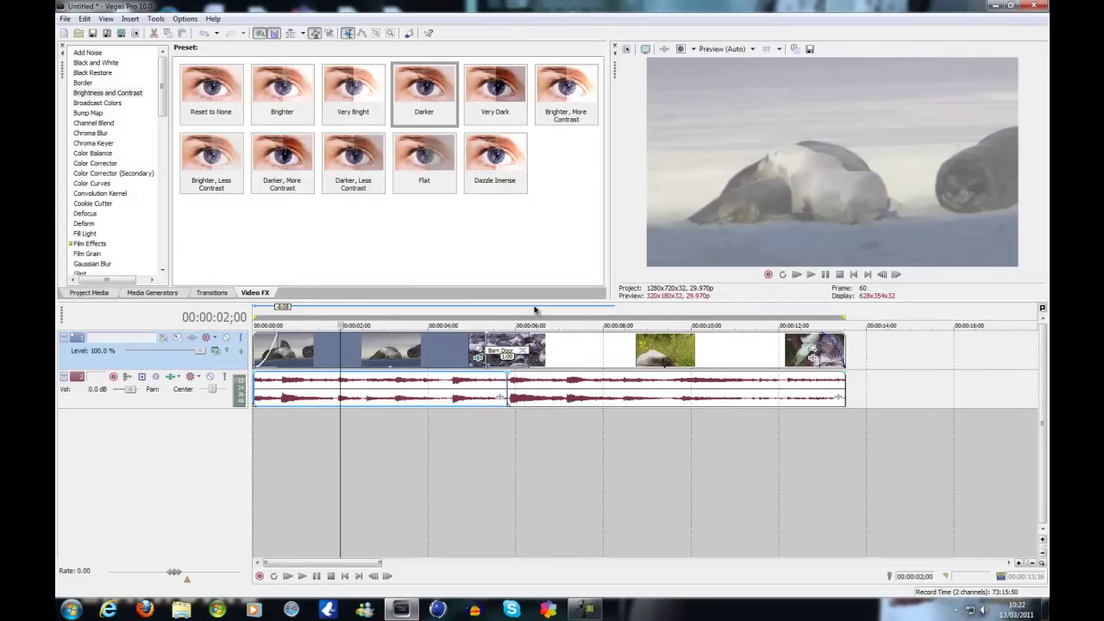
Step: Move the playhead to about 4 seconds and recheck the Brightness and Contrast settings
left_click(572, 351)
left_click(429, 351)
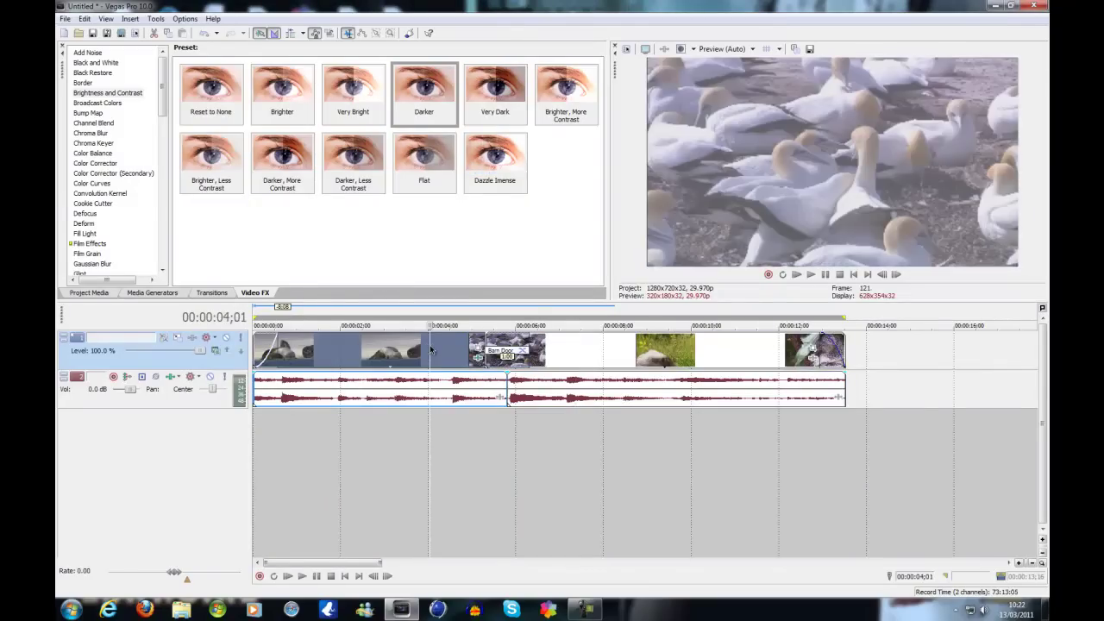
left_click(480, 361)
left_click(512, 203)
Step: Add the Sony Bump Map plug-in to Wildlife.wmv's media effects
right_click(414, 339)
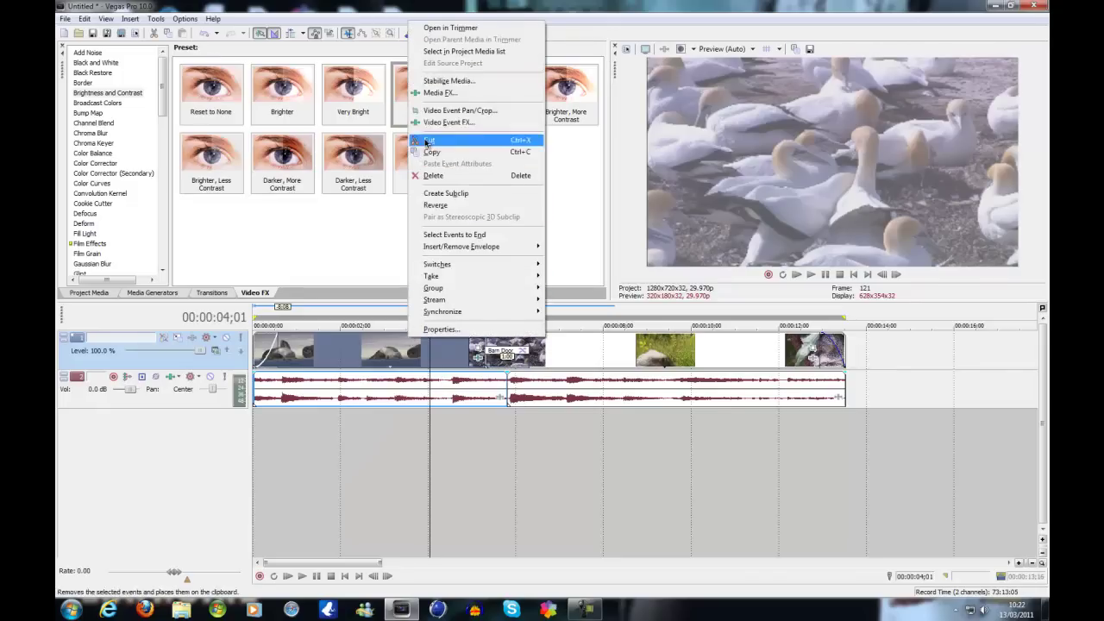
left_click(435, 92)
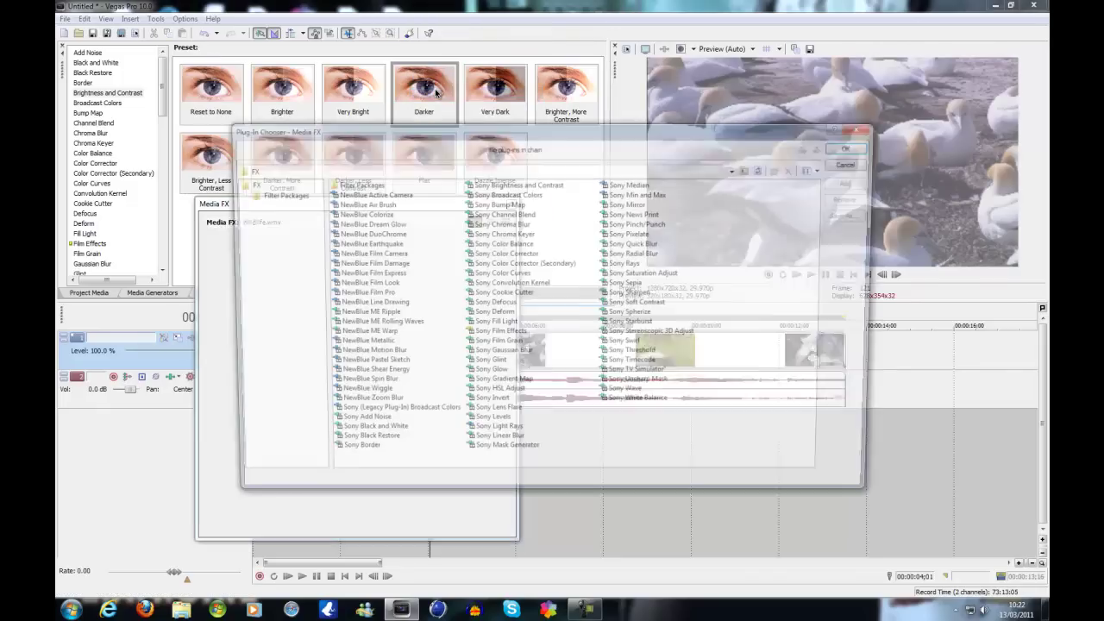
left_click_drag(761, 131, 891, 159)
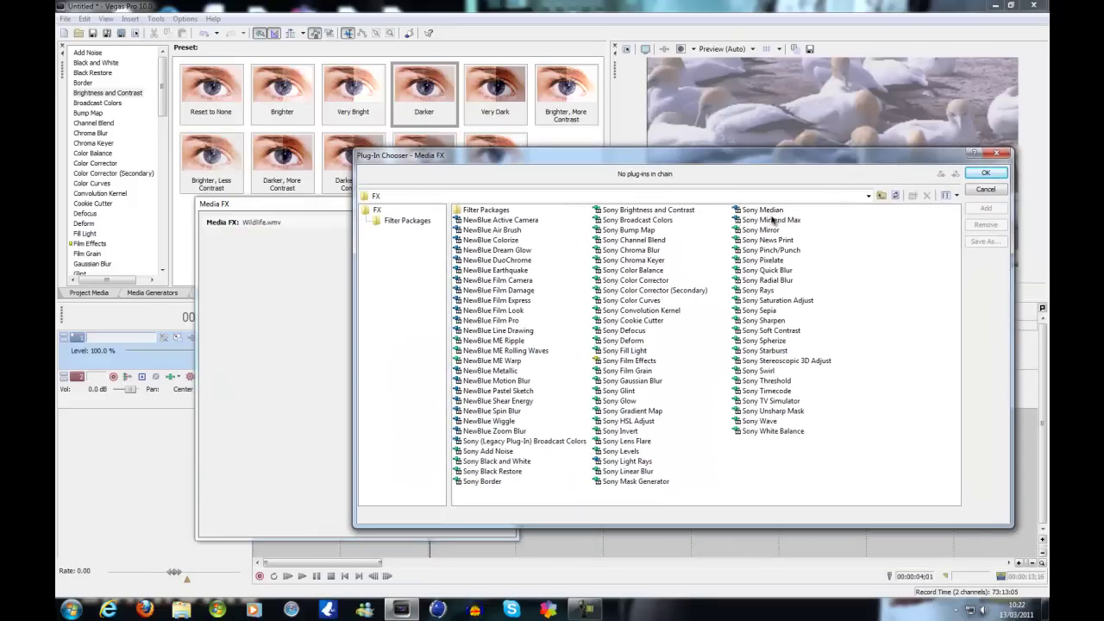
left_click(629, 229)
left_click(984, 209)
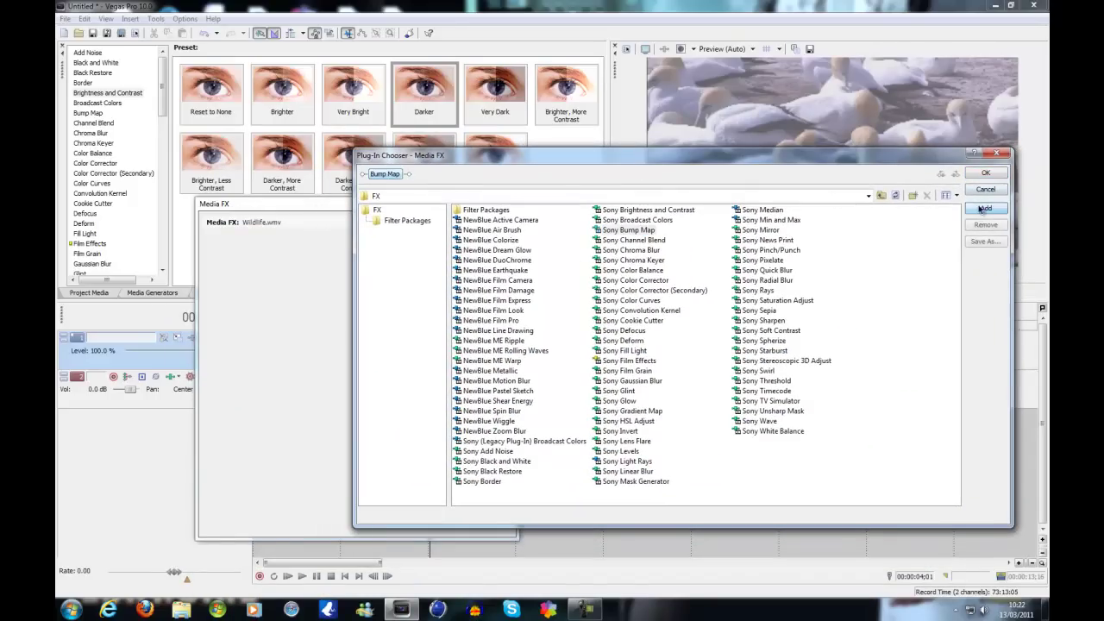
left_click(986, 173)
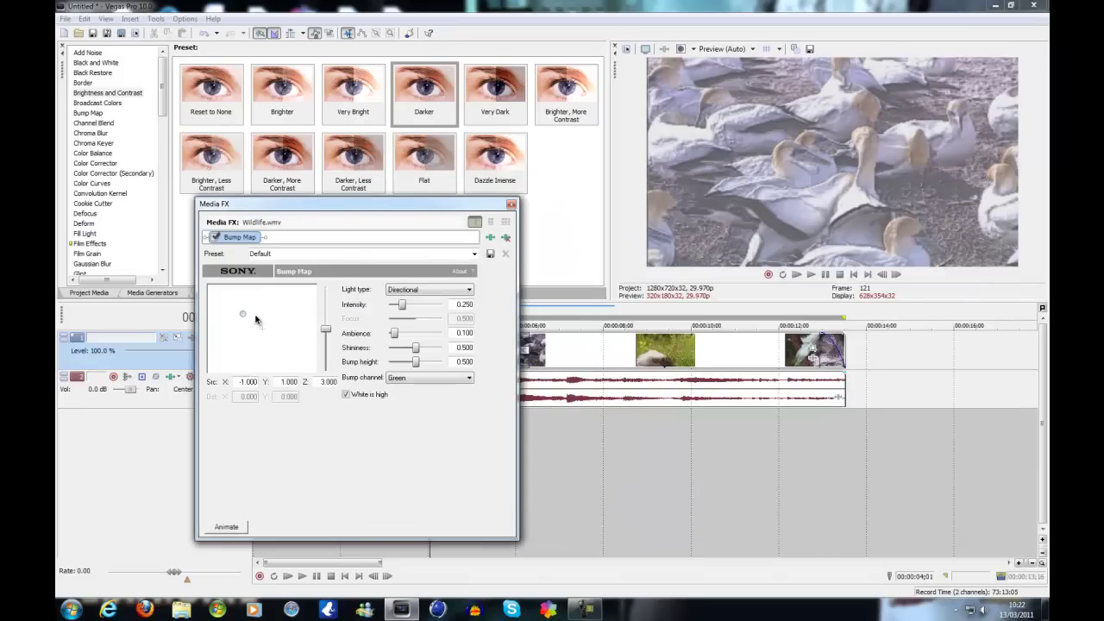
Step: Reposition the Bump Map light source to give the gannets an embossed look
mouse_move(246, 316)
left_mouse_down()
mouse_move(299, 298)
mouse_move(271, 309)
mouse_move(272, 325)
left_mouse_up()
left_click_drag(437, 209, 541, 133)
left_click(590, 139)
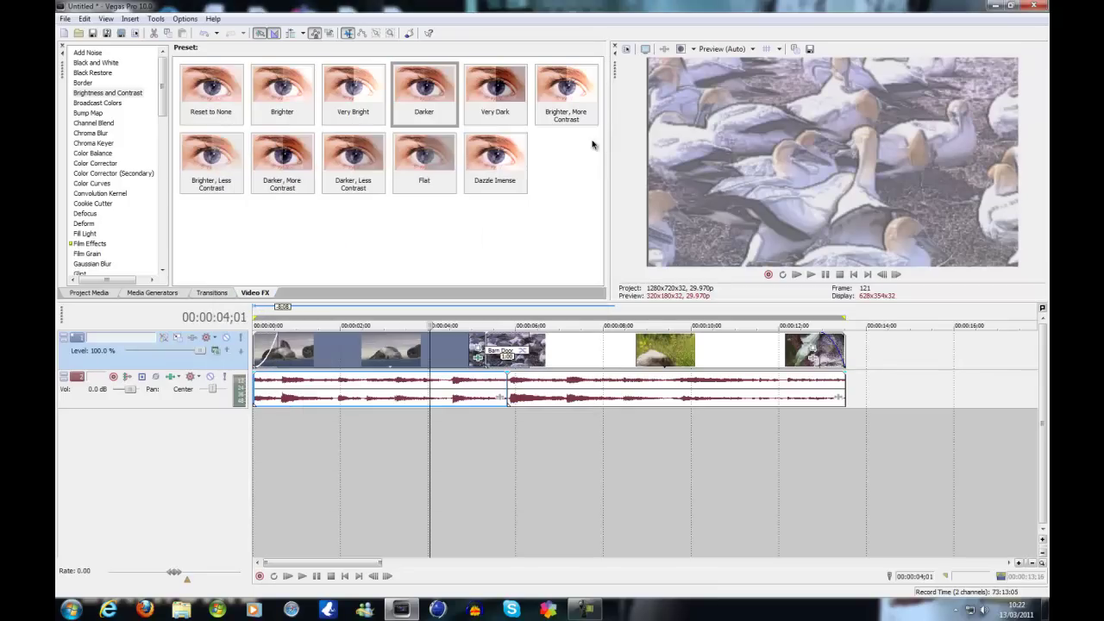